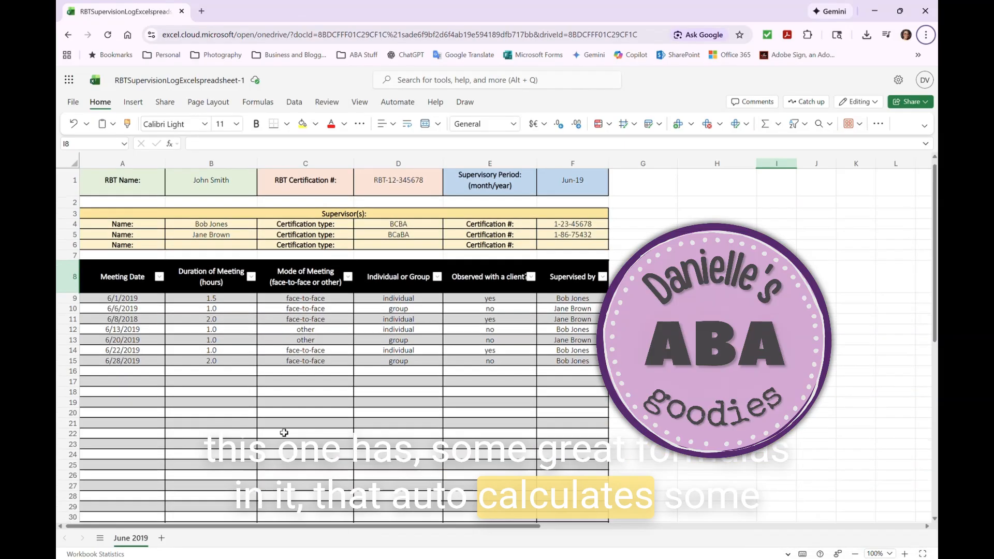
# Insert one table row above row 18 in the empty part of the meeting log table
pyautogui.scroll(-3, 284, 432)
pyautogui.scroll(-1, 284, 433)
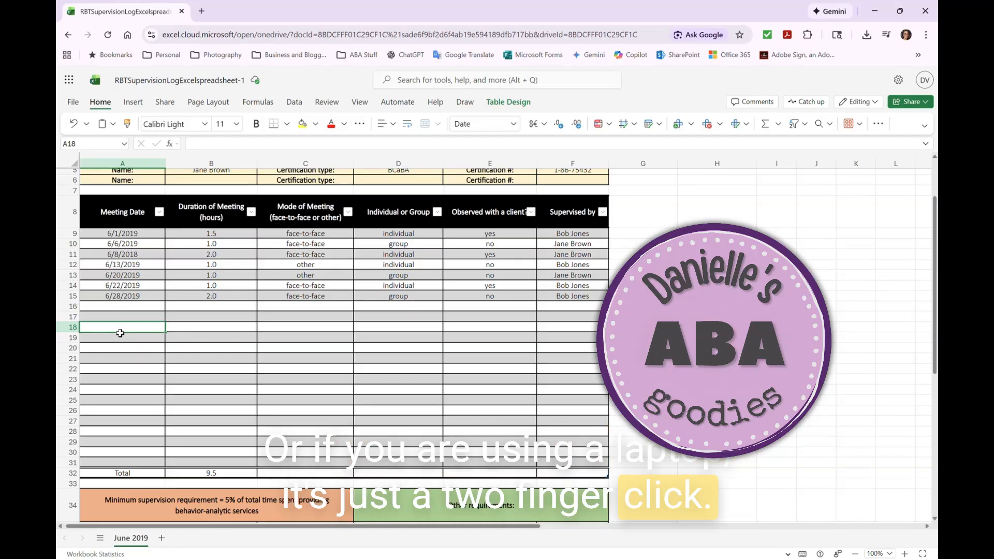
pyautogui.rightClick(120, 333)
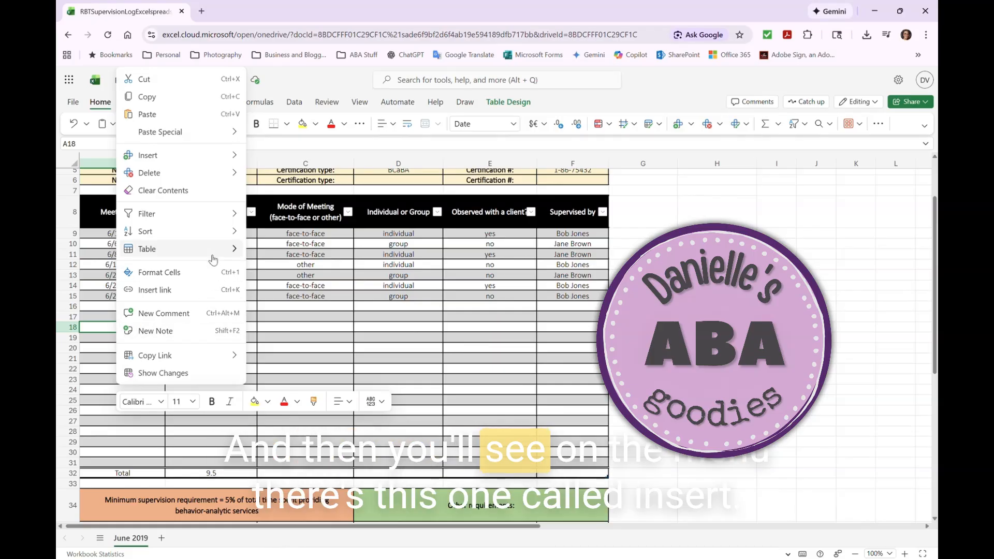
pyautogui.moveTo(152, 157)
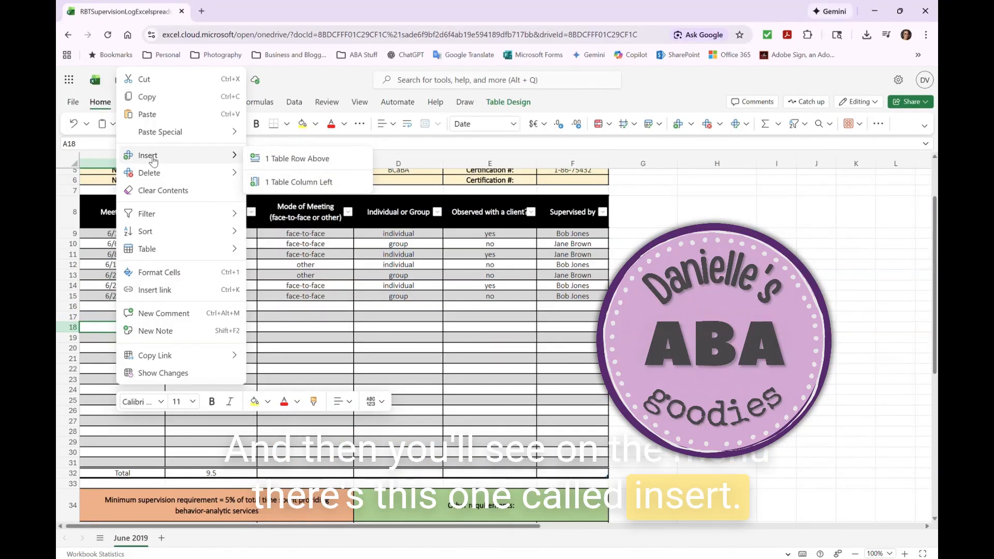
pyautogui.click(292, 159)
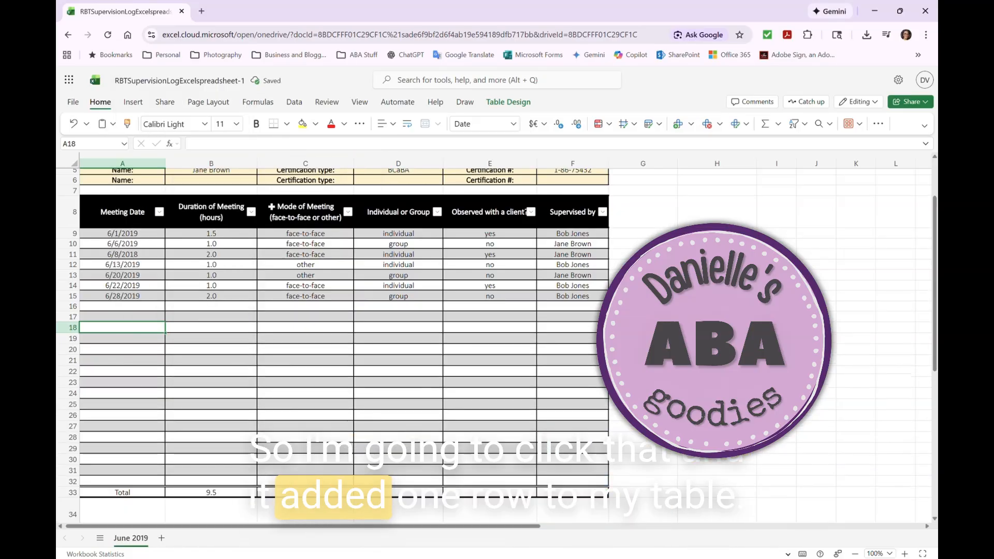
pyautogui.scroll(-3, 234, 315)
pyautogui.scroll(2, 191, 389)
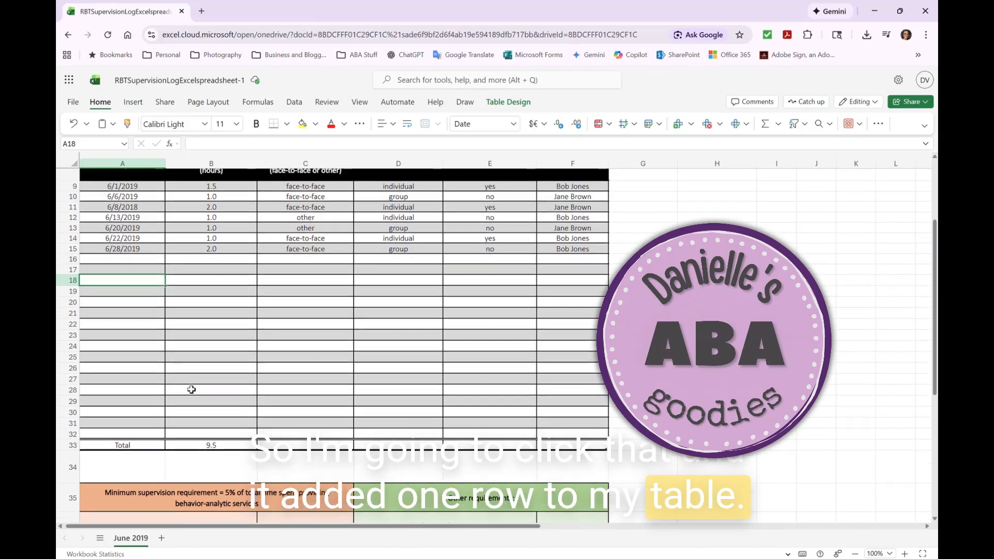
pyautogui.scroll(-1, 191, 389)
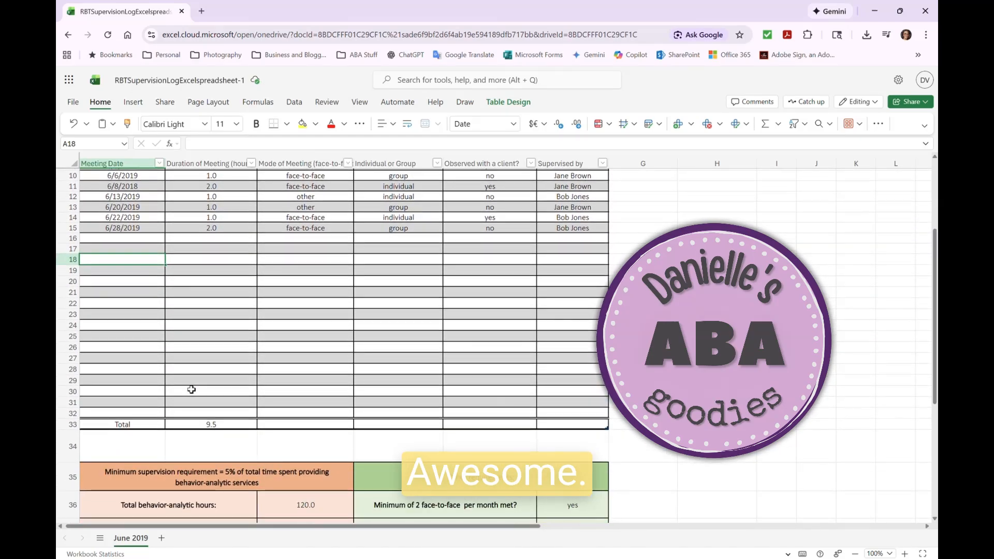
pyautogui.scroll(3, 352, 348)
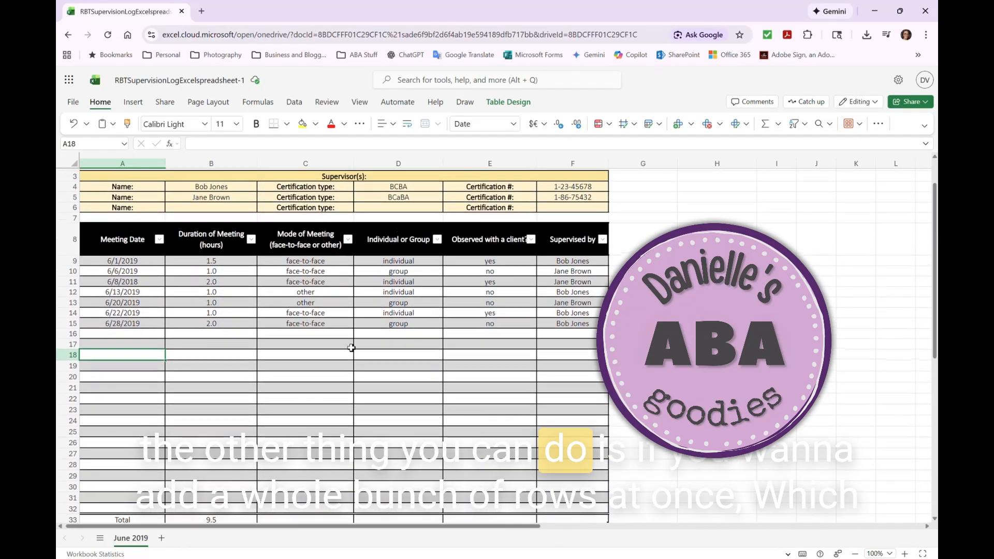
# Insert 13 entire sheet rows above row 17, based on a selection of rows 17 to 29
pyautogui.scroll(-2, 351, 348)
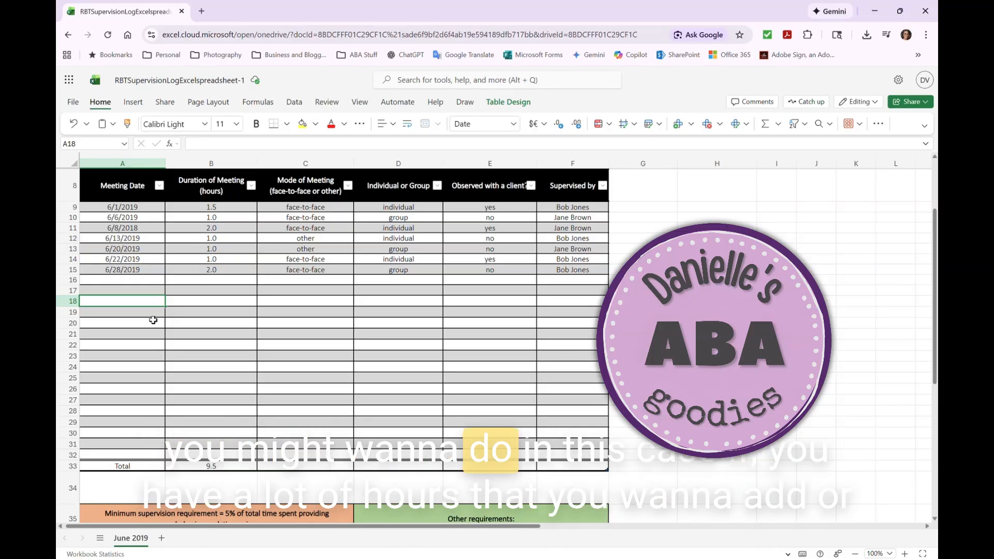
pyautogui.scroll(1, 176, 313)
pyautogui.scroll(2, 177, 313)
pyautogui.scroll(-2, 177, 313)
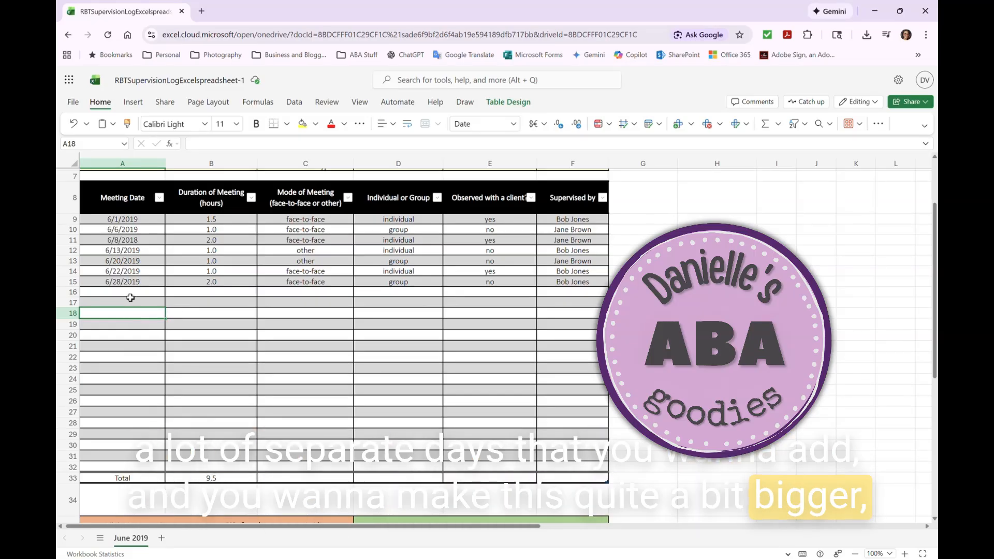
pyautogui.scroll(-2, 131, 298)
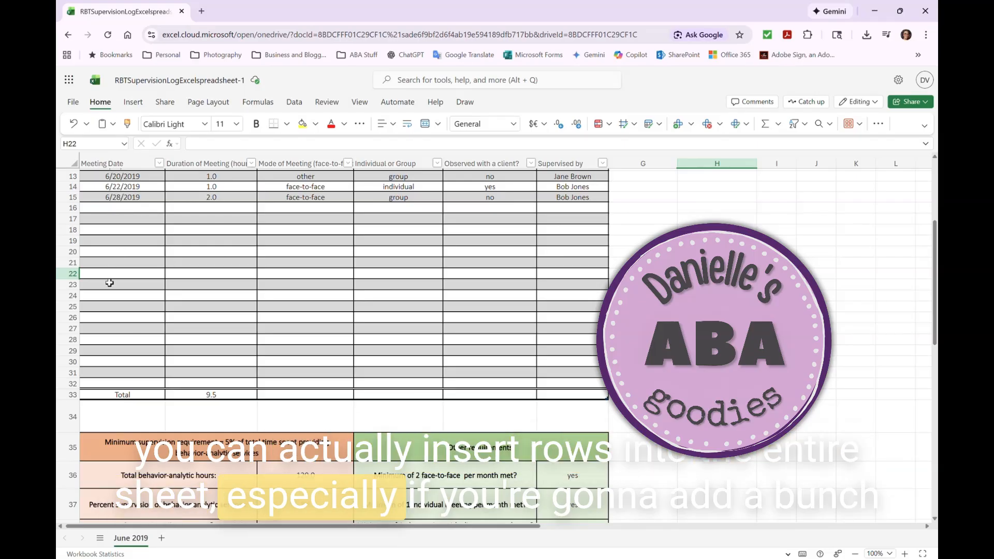
pyautogui.scroll(-4, 103, 262)
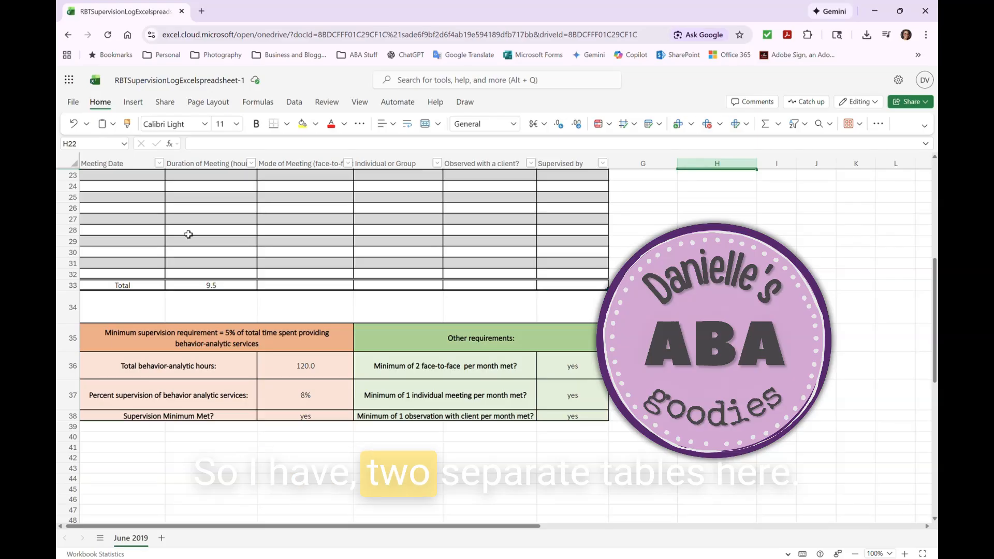
pyautogui.scroll(5, 210, 259)
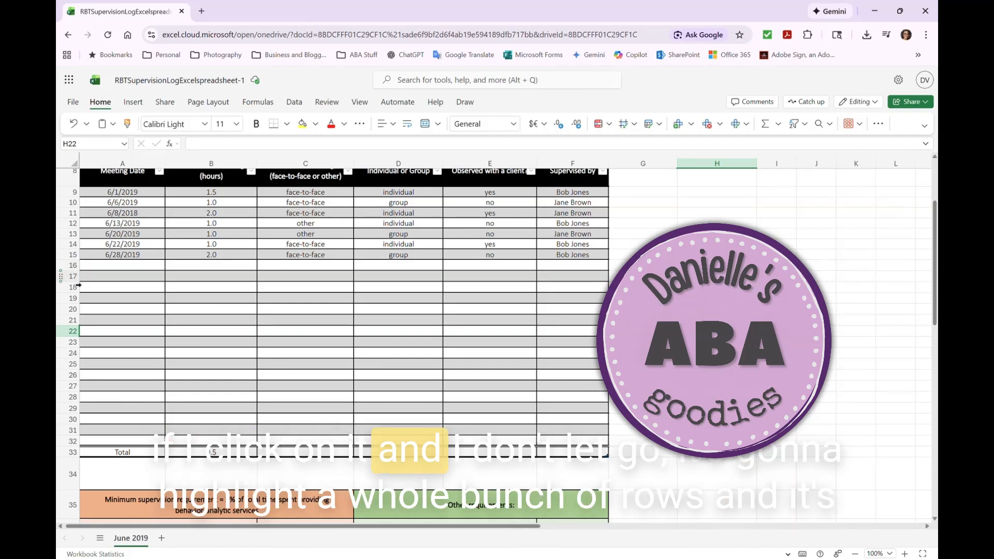
pyautogui.click(76, 283)
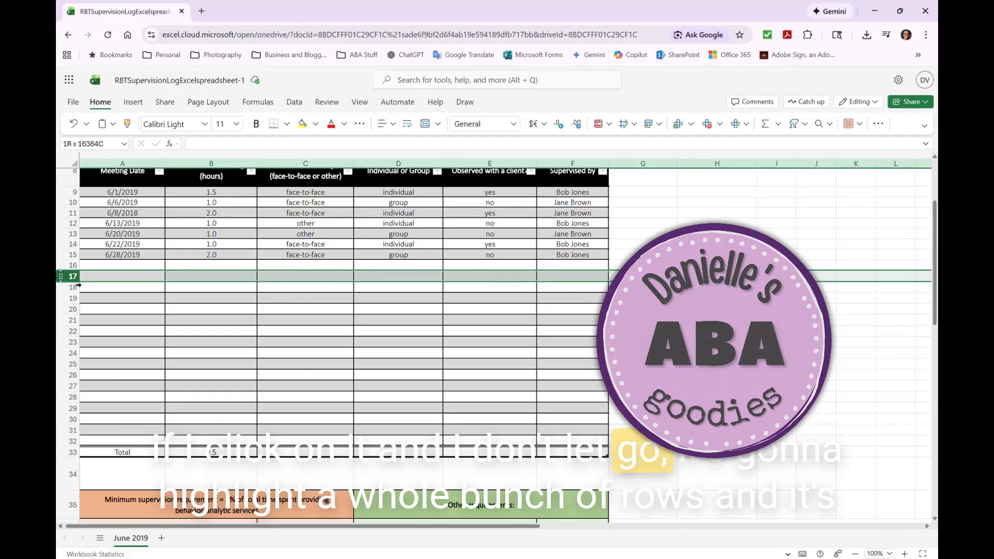
pyautogui.moveTo(78, 285); pyautogui.dragTo(81, 413)
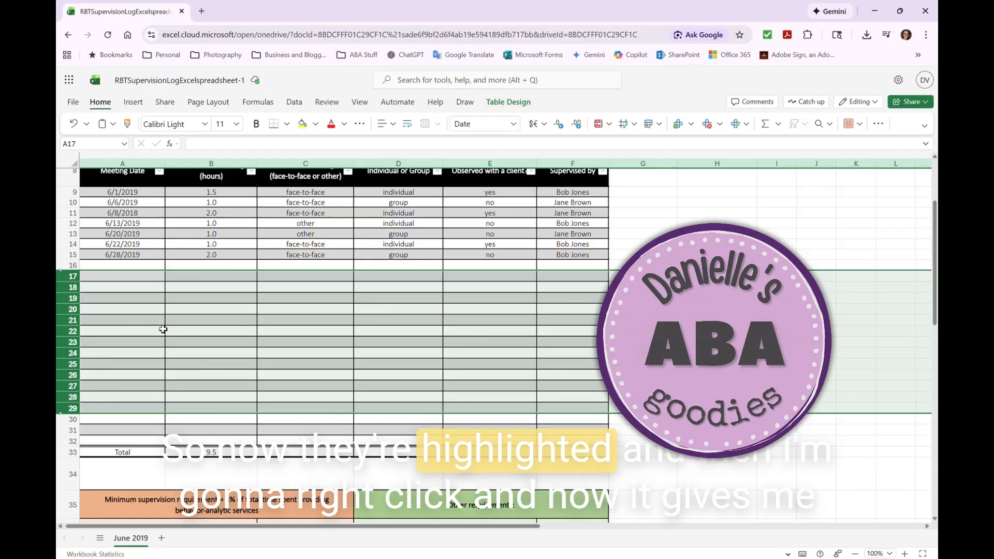
pyautogui.rightClick(116, 309)
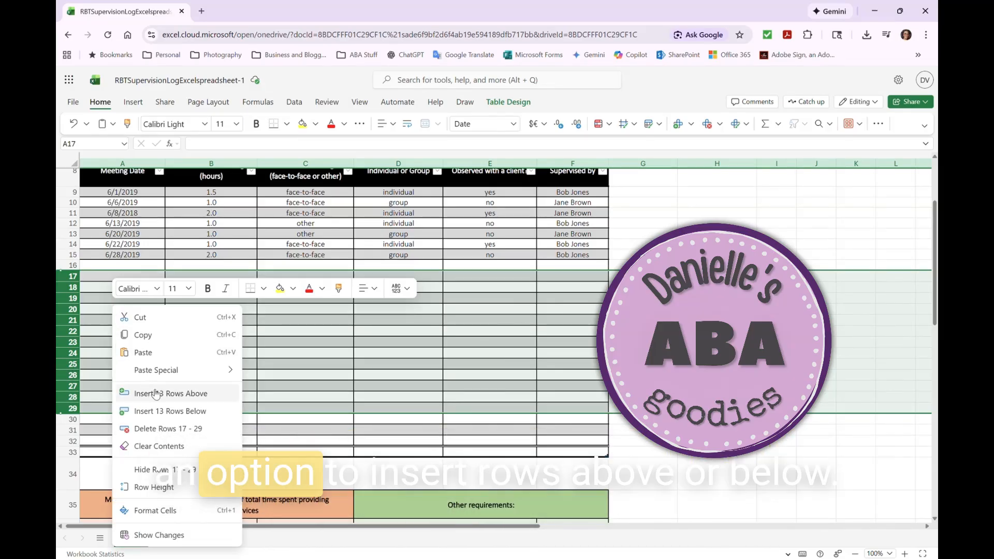
pyautogui.click(192, 399)
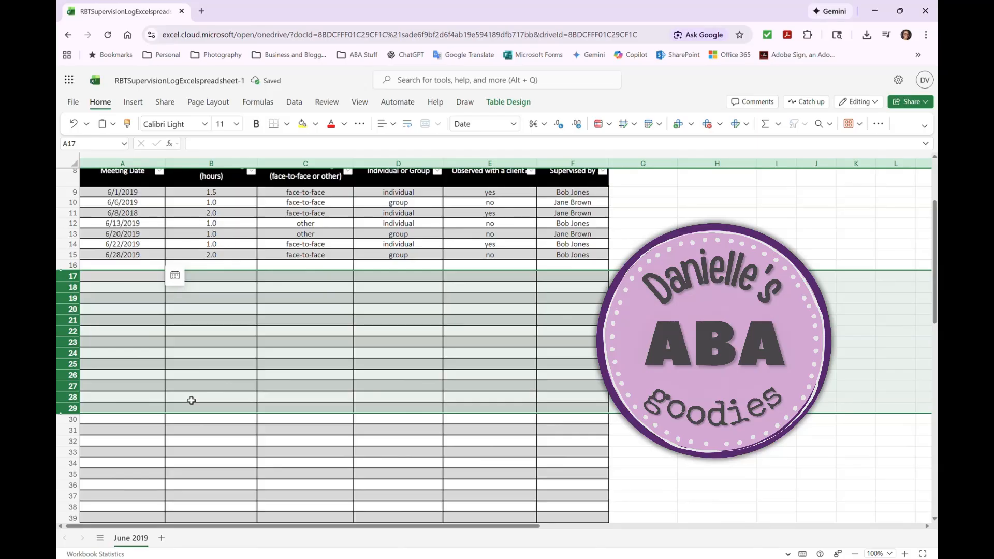
# Examine the extended meeting table, its total row and the requirements tables below to check the layout and formatting
pyautogui.click(634, 365)
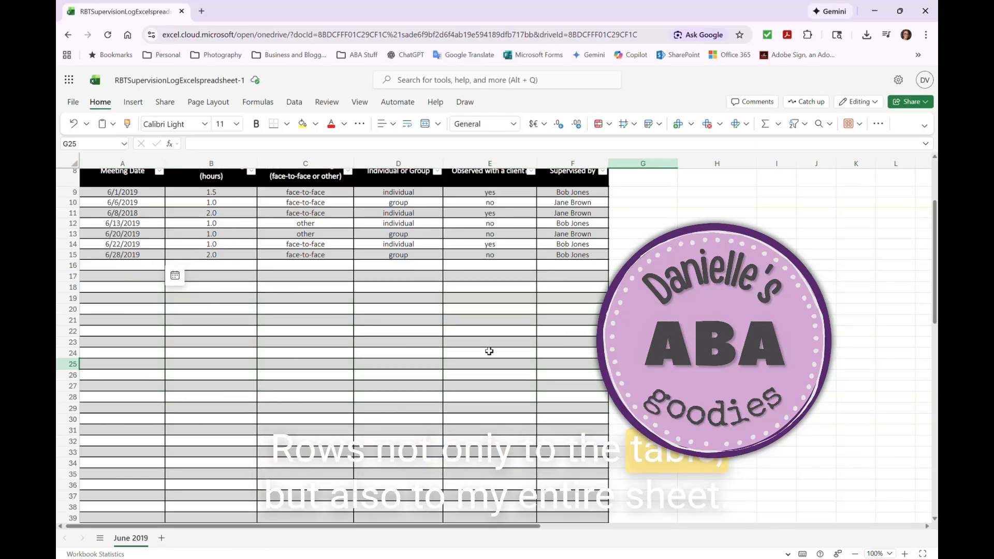
pyautogui.scroll(-3, 490, 351)
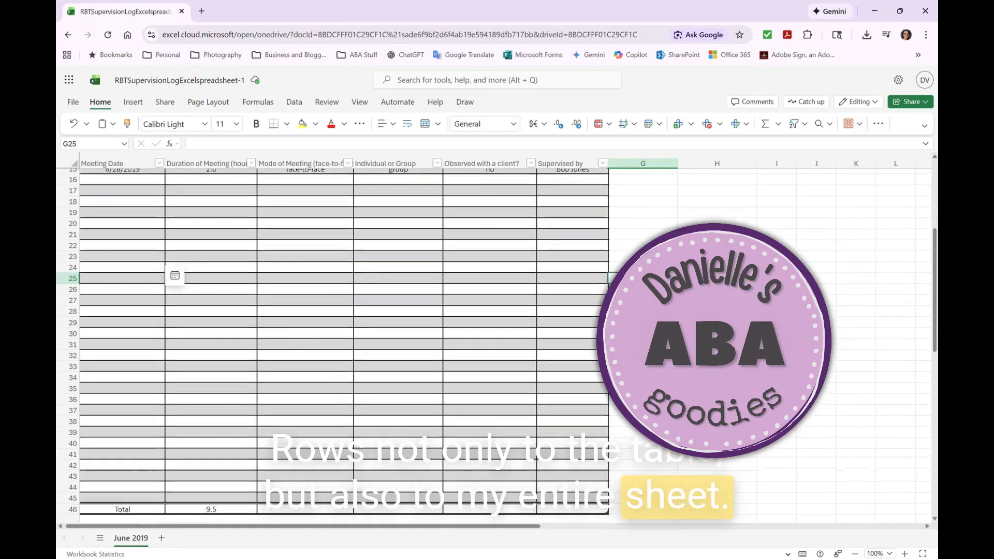
pyautogui.scroll(-1, 489, 336)
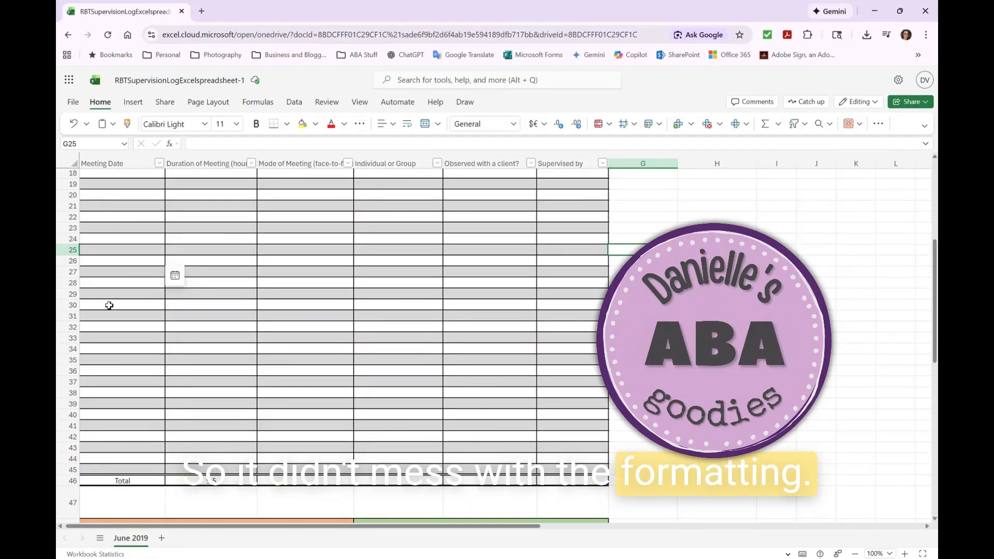
pyautogui.scroll(-4, 363, 326)
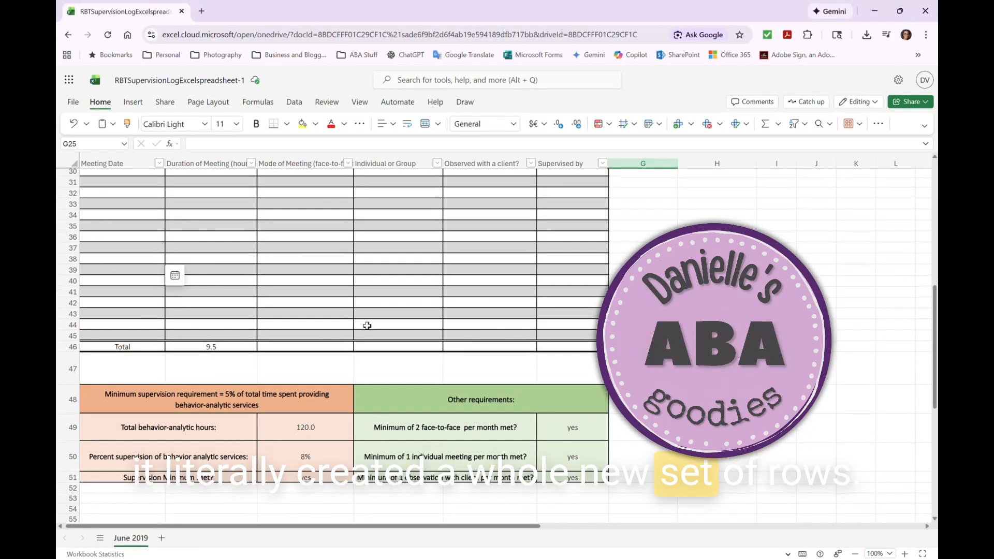
pyautogui.scroll(3, 367, 325)
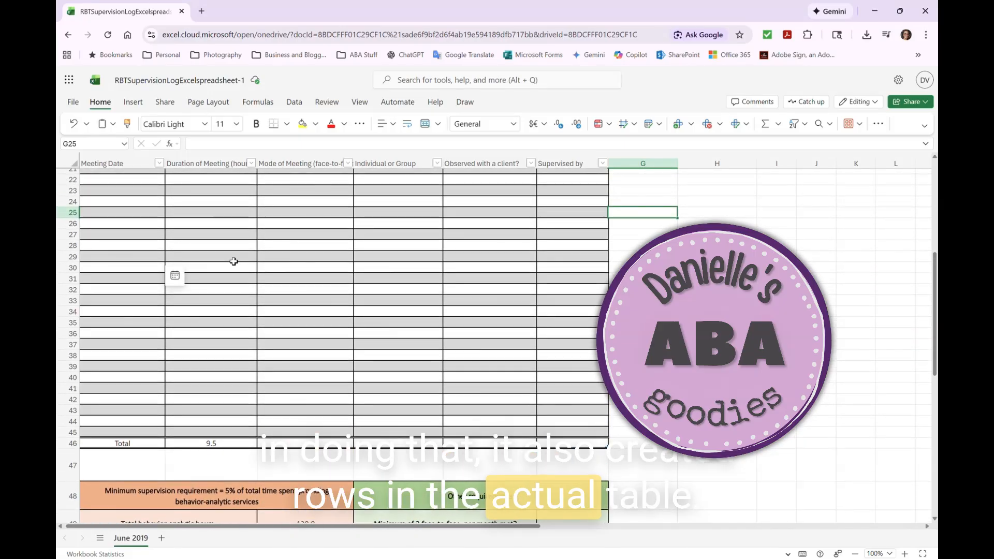
pyautogui.scroll(-2, 310, 344)
pyautogui.scroll(9, 349, 345)
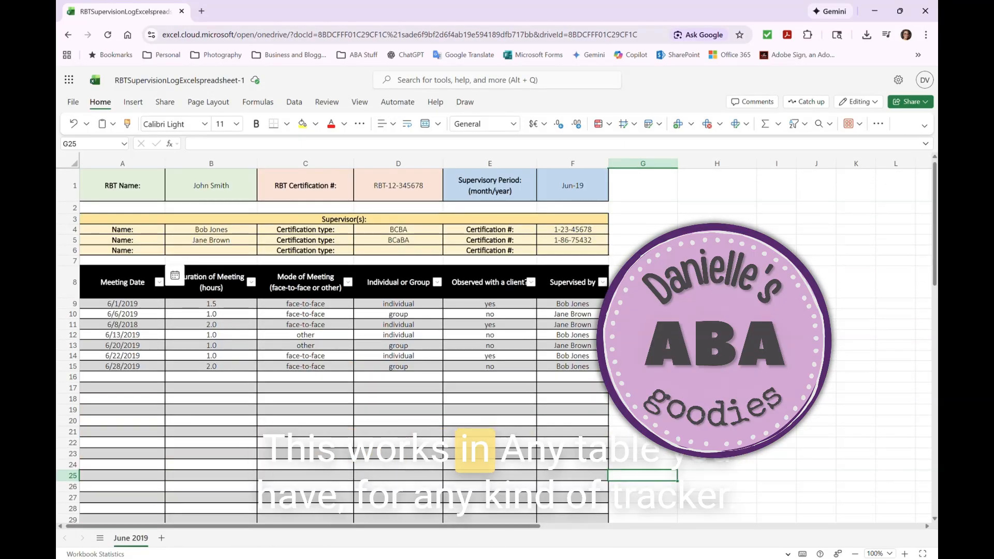
pyautogui.click(643, 345)
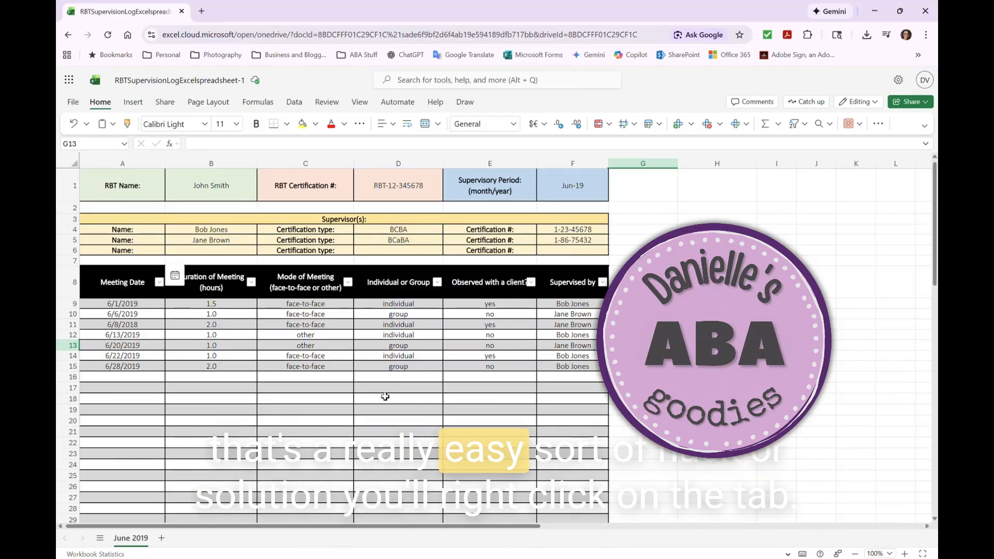
# Duplicate the June 2019 sheet and rename the copy January 2026
pyautogui.rightClick(127, 541)
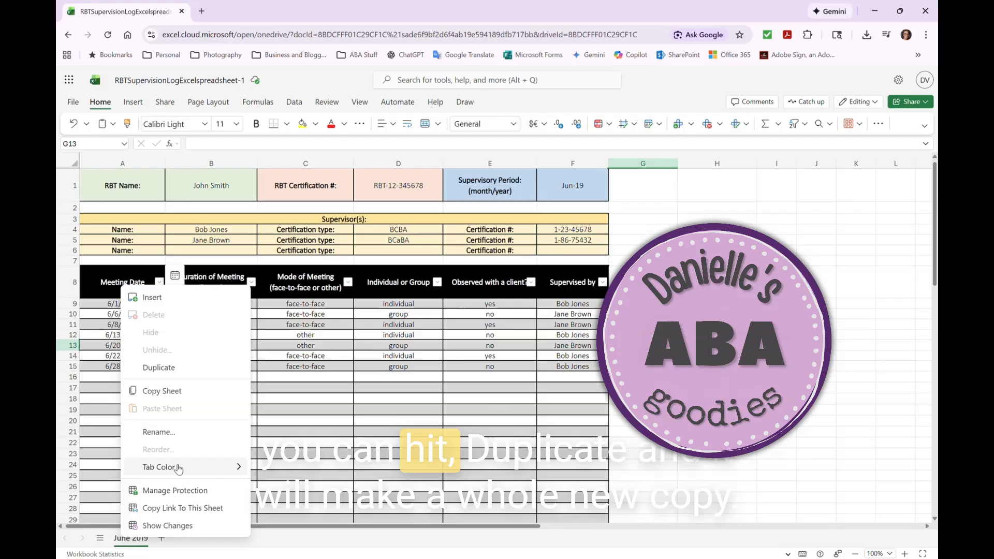
pyautogui.click(165, 368)
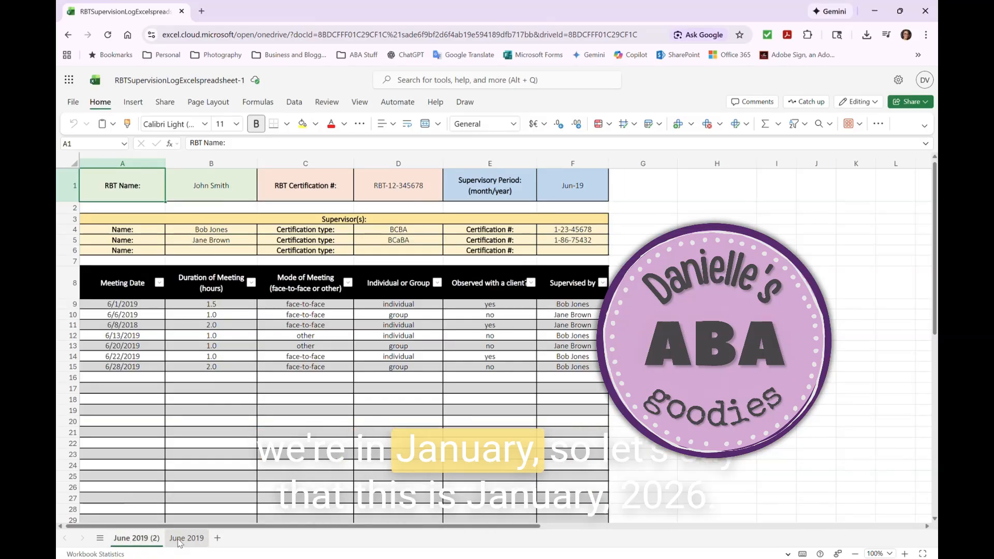
pyautogui.doubleClick(137, 543)
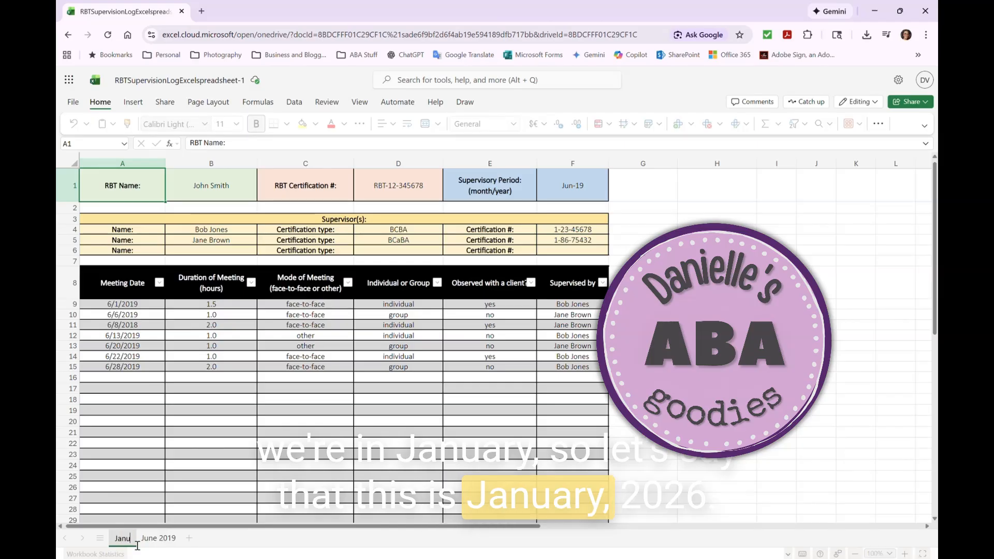
pyautogui.write('January 2026')
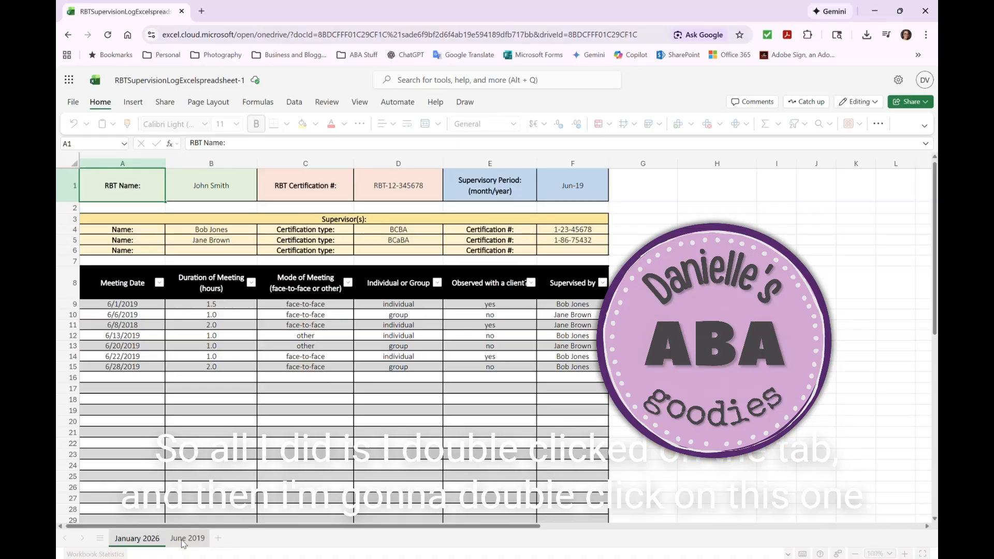
pyautogui.press('Return')
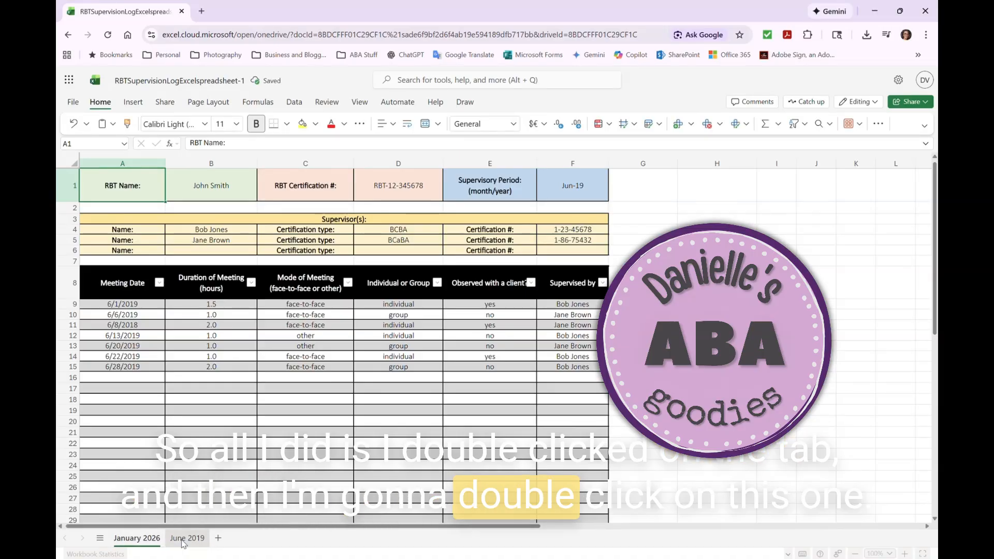
# Rename the original June 2019 sheet February 2026
pyautogui.doubleClick(184, 538)
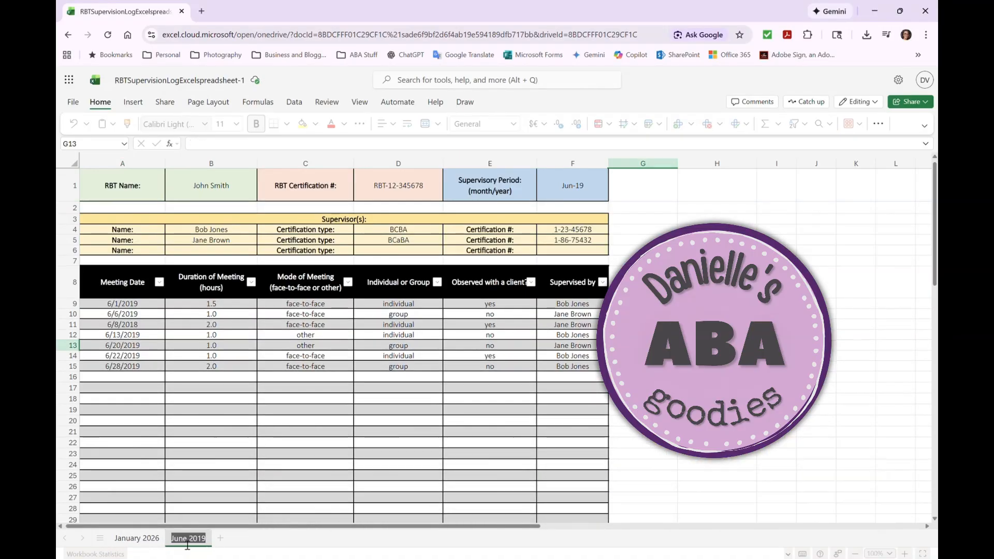
pyautogui.write('Feb')
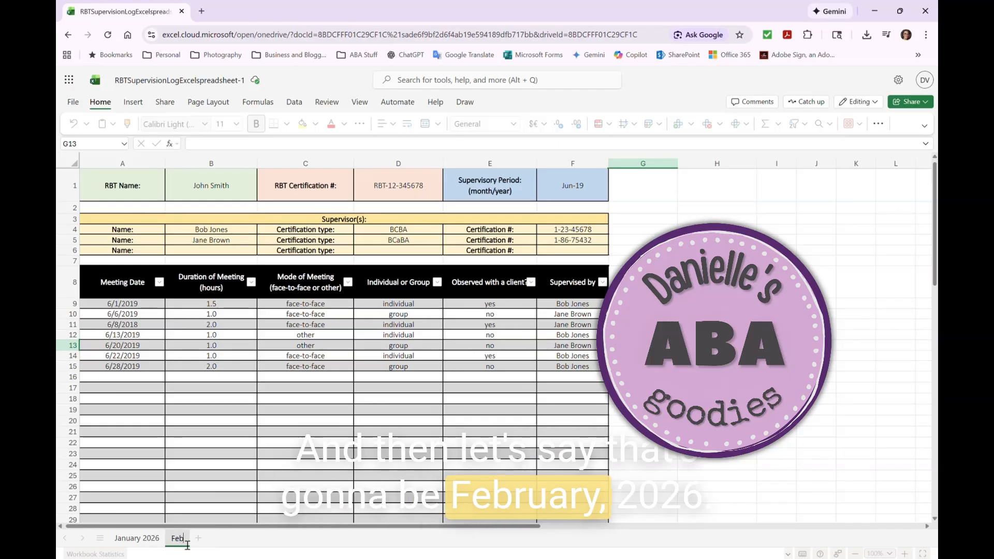
pyautogui.write('ruary')
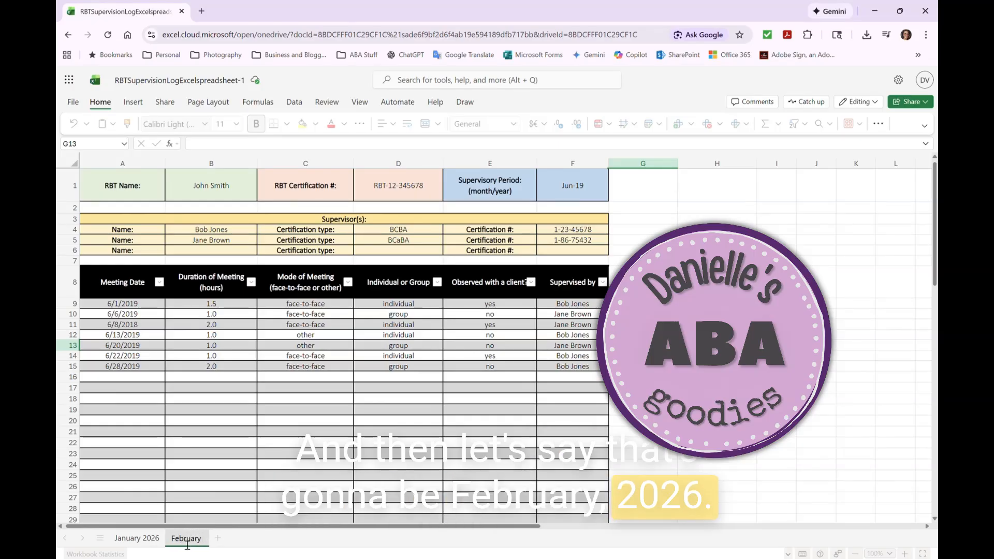
pyautogui.write(' 2026')
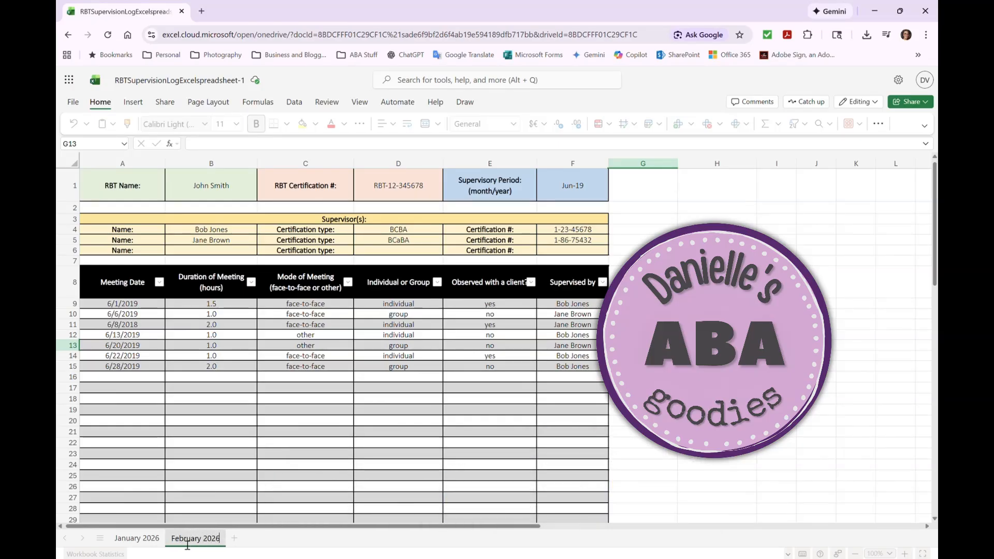
# On the January 2026 sheet, set the supervisory period to January 1, 2026 using the cell's calendar
pyautogui.click(134, 539)
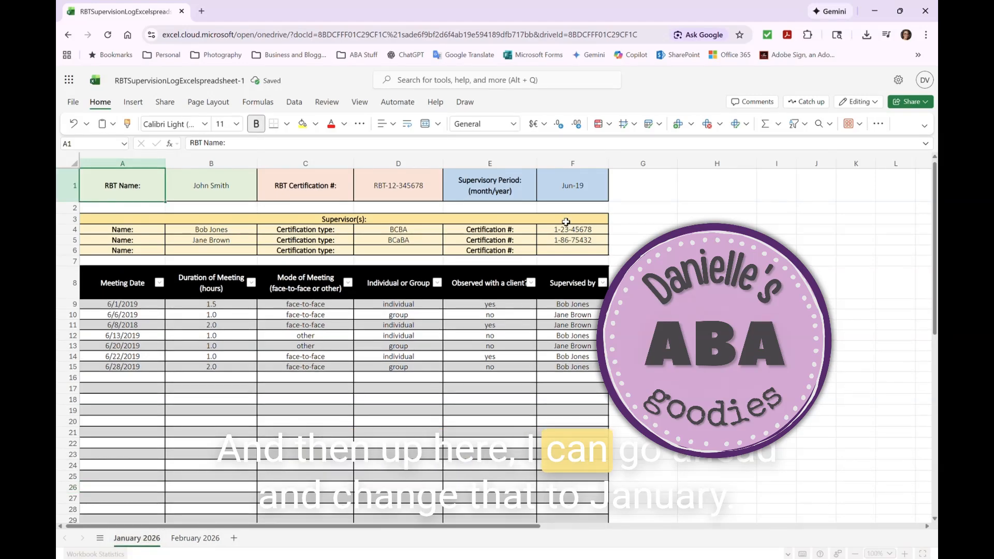
pyautogui.click(568, 190)
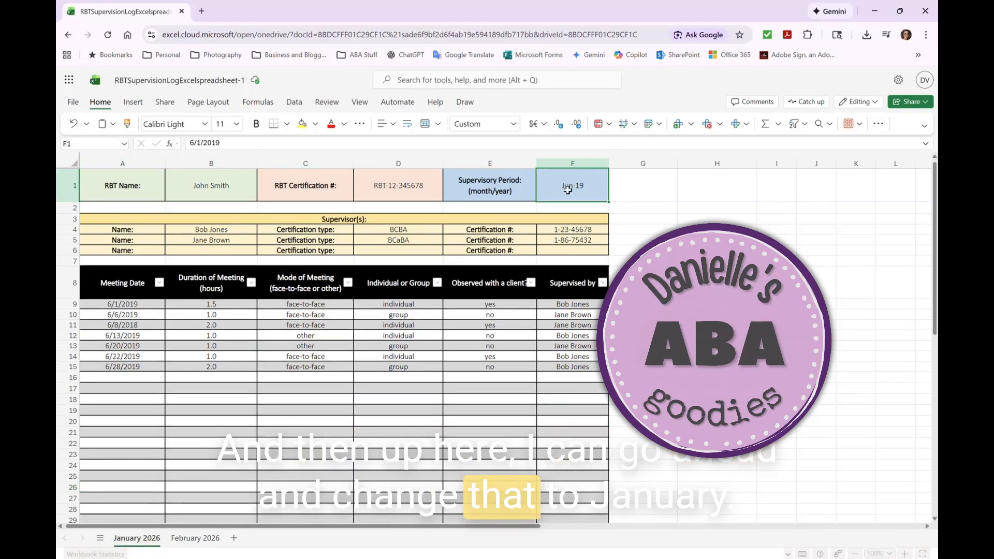
pyautogui.write('J')
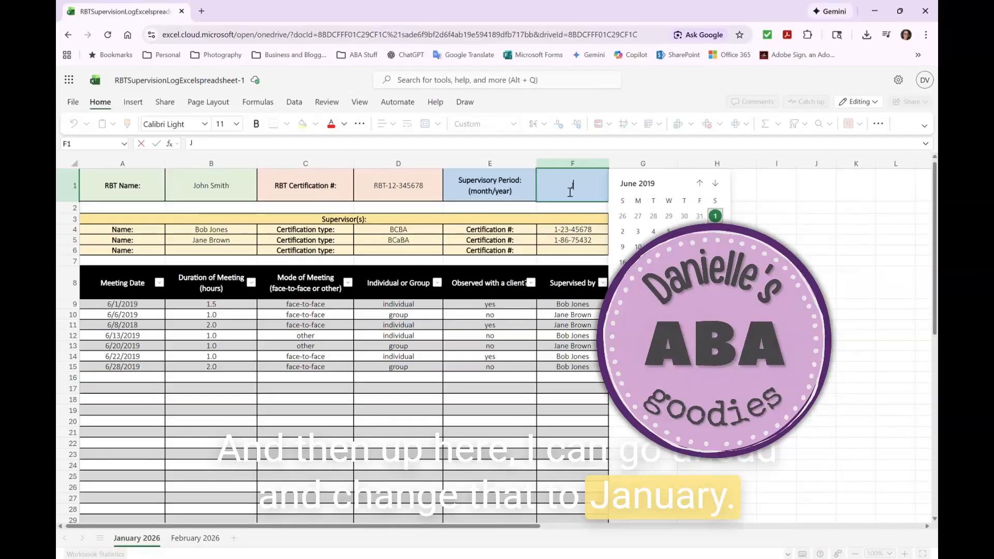
pyautogui.write('anura')
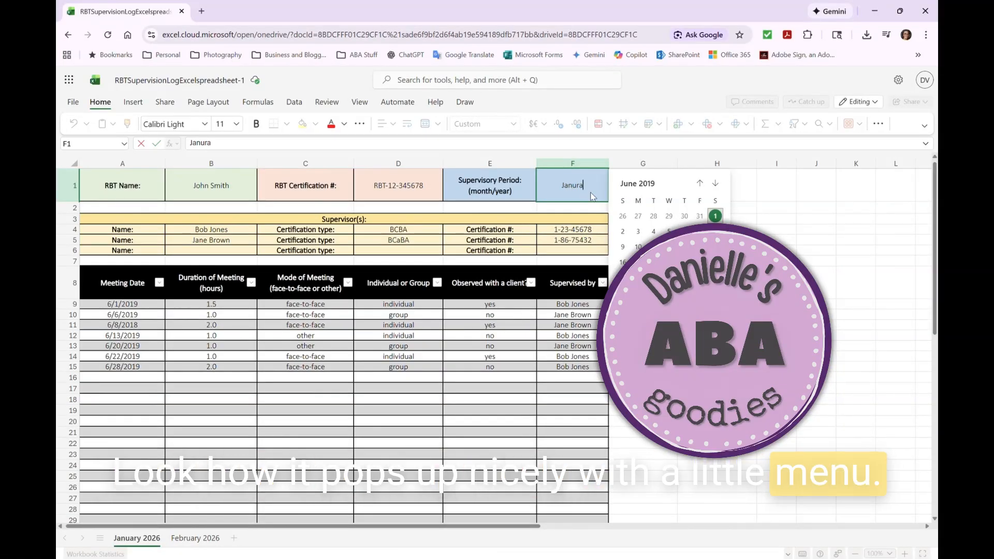
pyautogui.write('y')
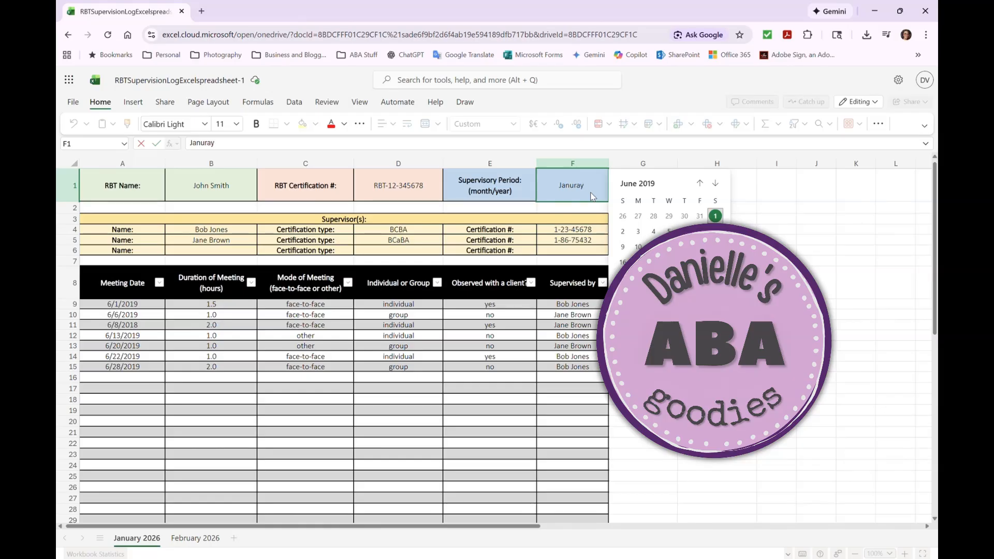
pyautogui.click(647, 185)
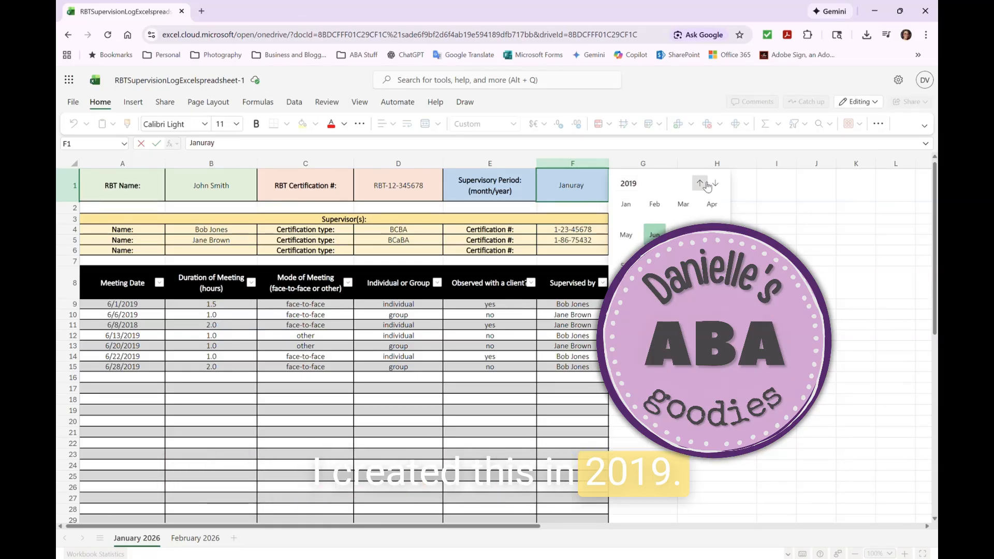
pyautogui.click(716, 184)
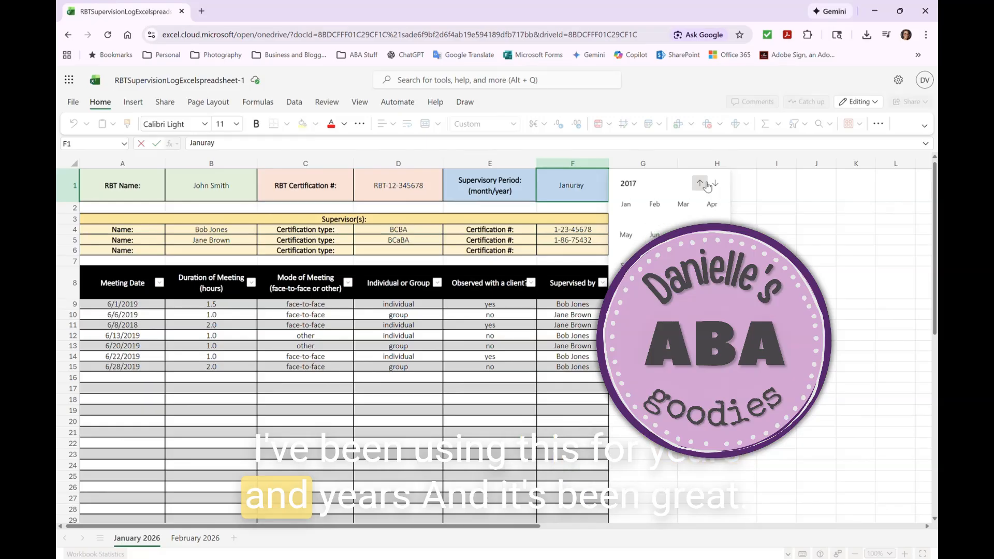
pyautogui.click(715, 184)
pyautogui.click(715, 184)
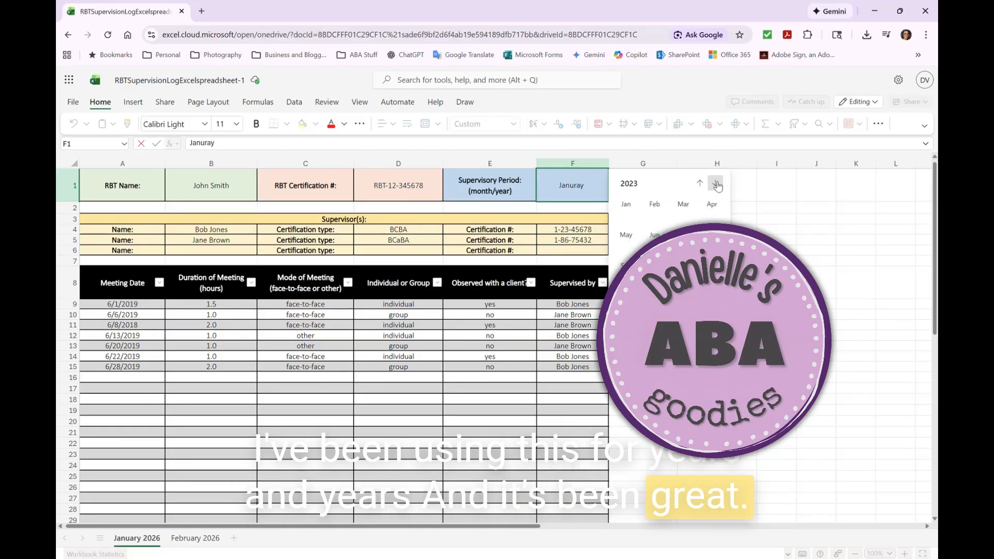
pyautogui.click(716, 184)
pyautogui.click(716, 184)
pyautogui.click(716, 184)
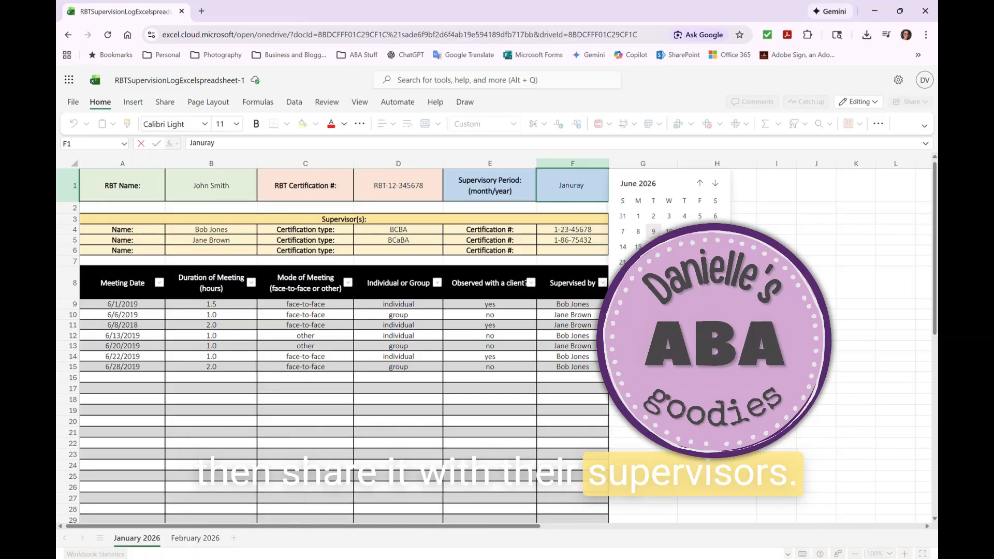
pyautogui.click(645, 185)
pyautogui.click(634, 204)
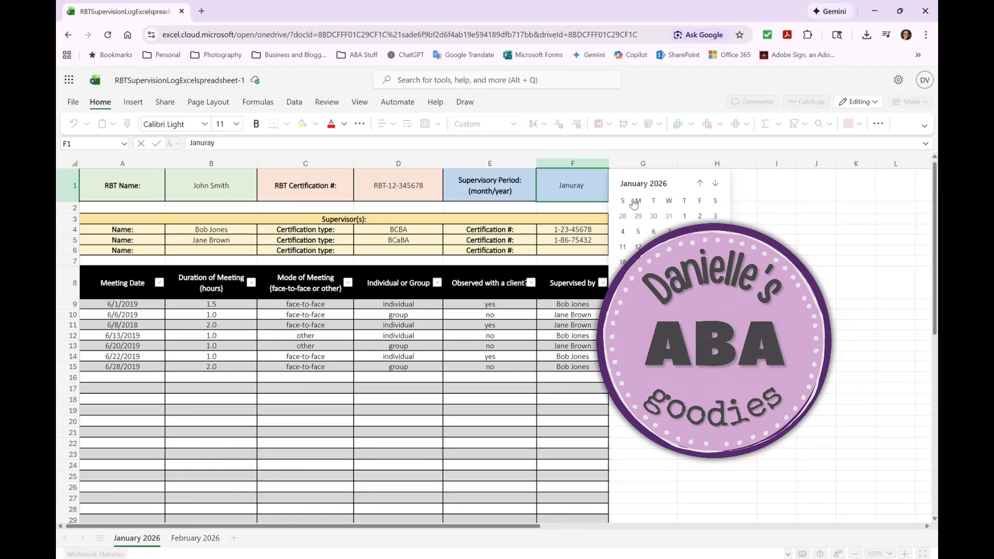
pyautogui.click(687, 217)
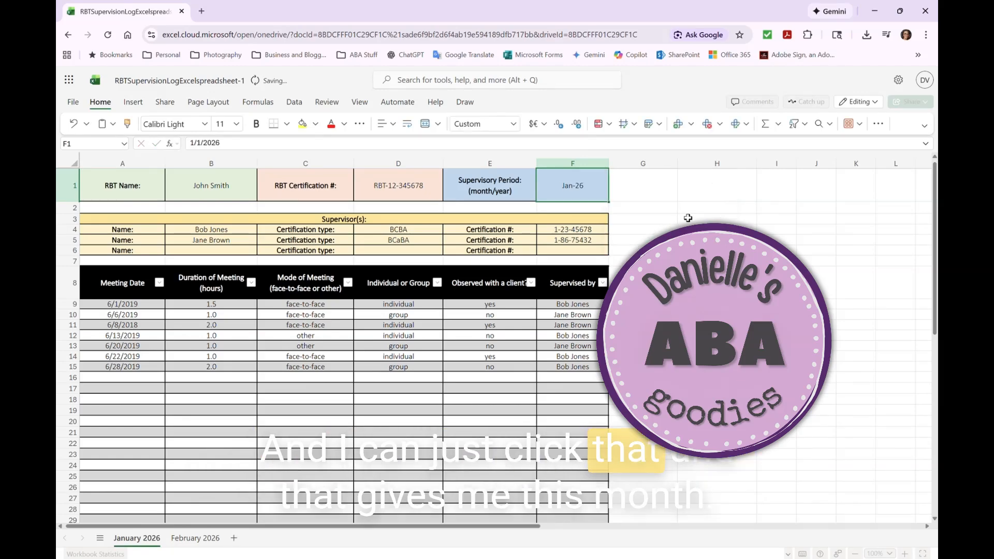
# On the February 2026 sheet, set the supervisory period to February 1, 2026 using the cell's calendar
pyautogui.click(643, 356)
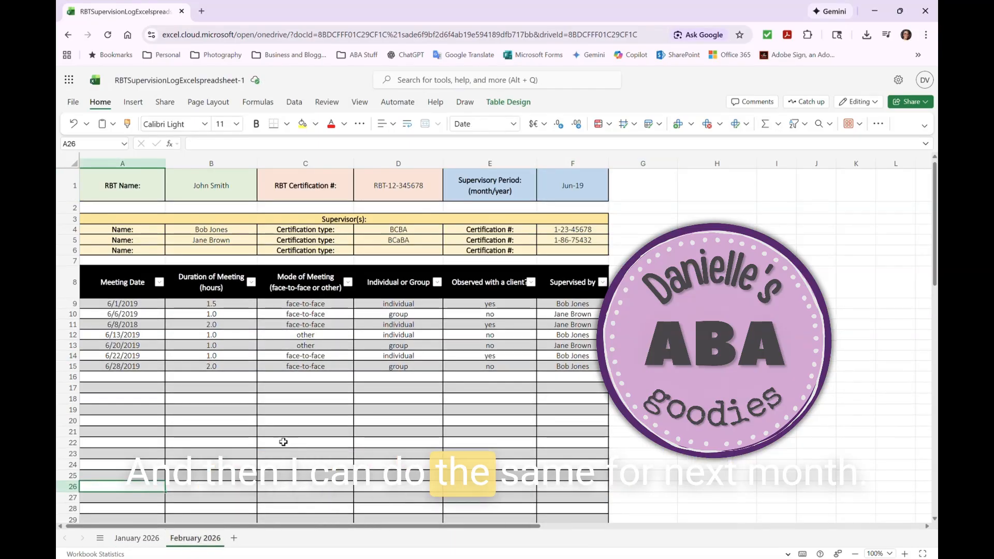
pyautogui.doubleClick(573, 186)
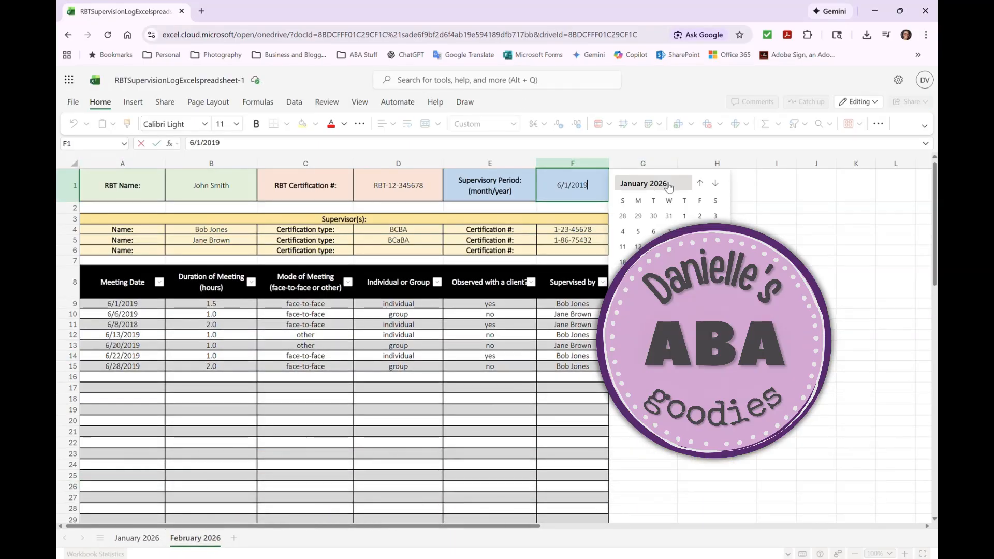
pyautogui.click(715, 185)
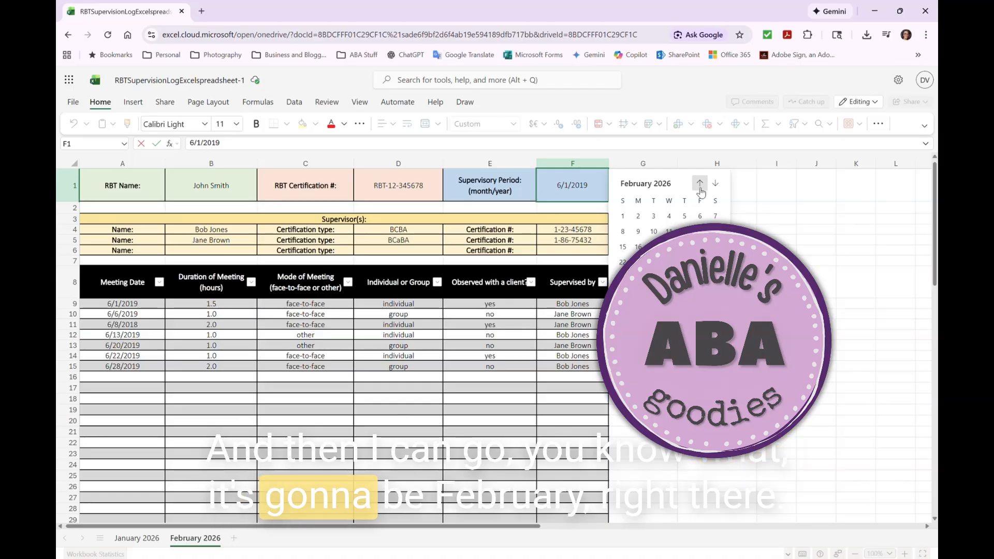
pyautogui.click(627, 219)
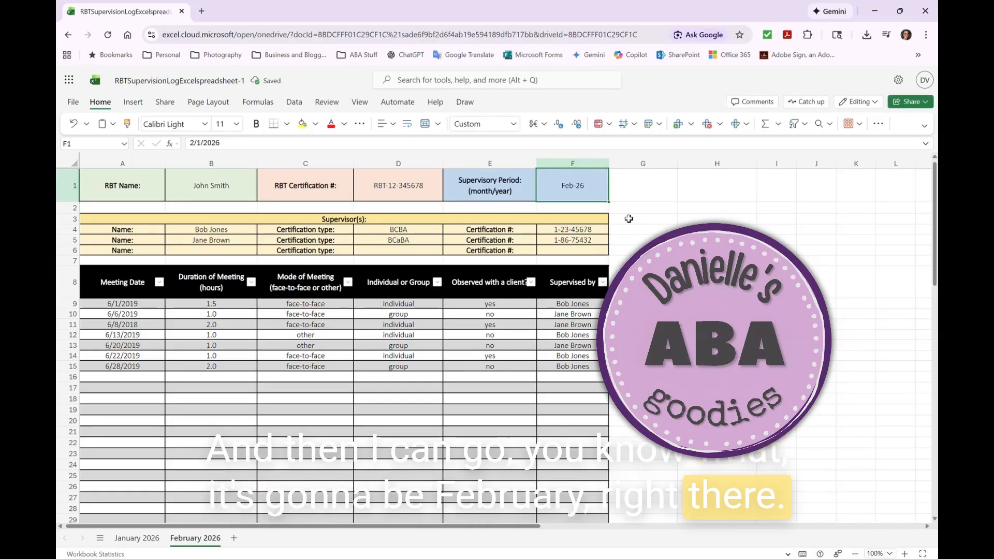
pyautogui.click(710, 281)
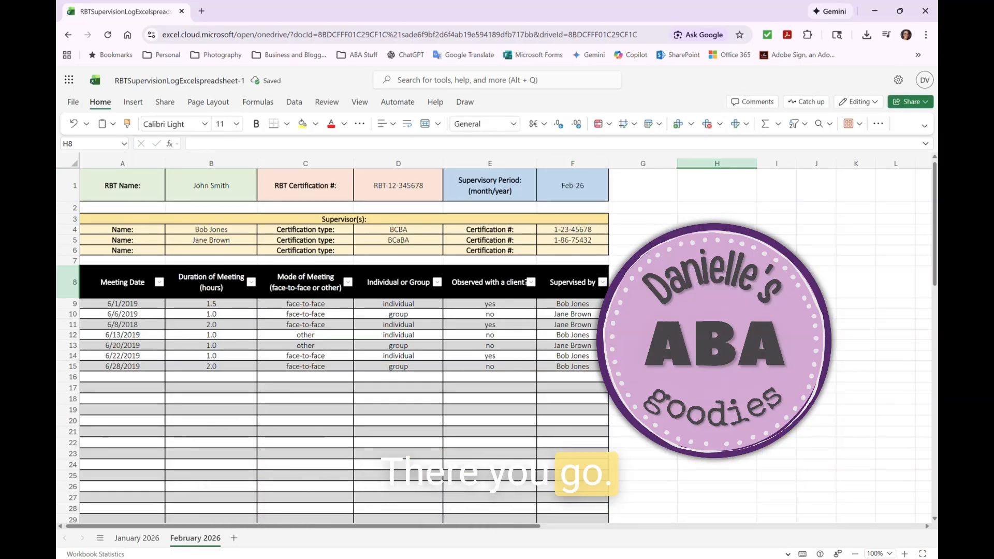
# Examine the RBT name and certification number cells and the supervisors' name, certification type and certification number fields
pyautogui.click(383, 193)
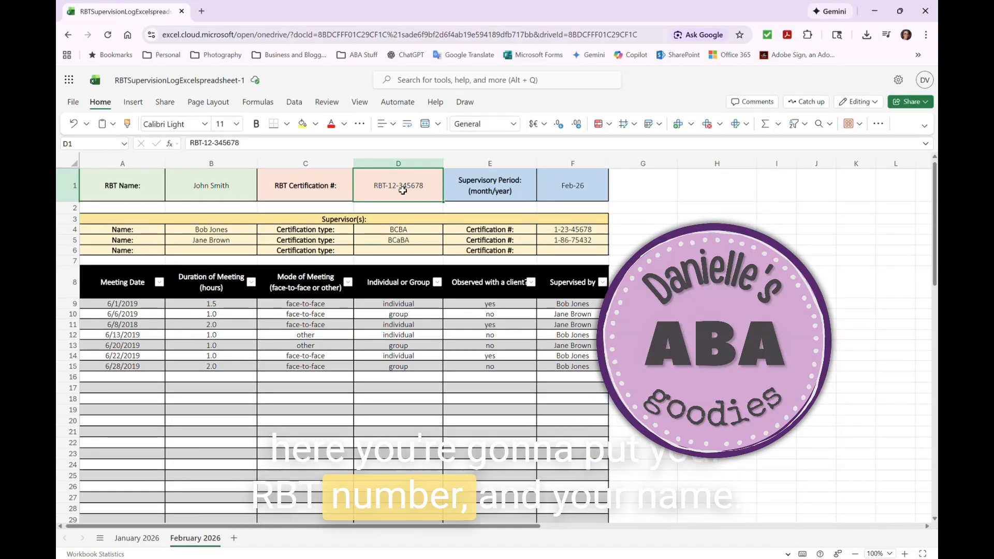
pyautogui.click(201, 184)
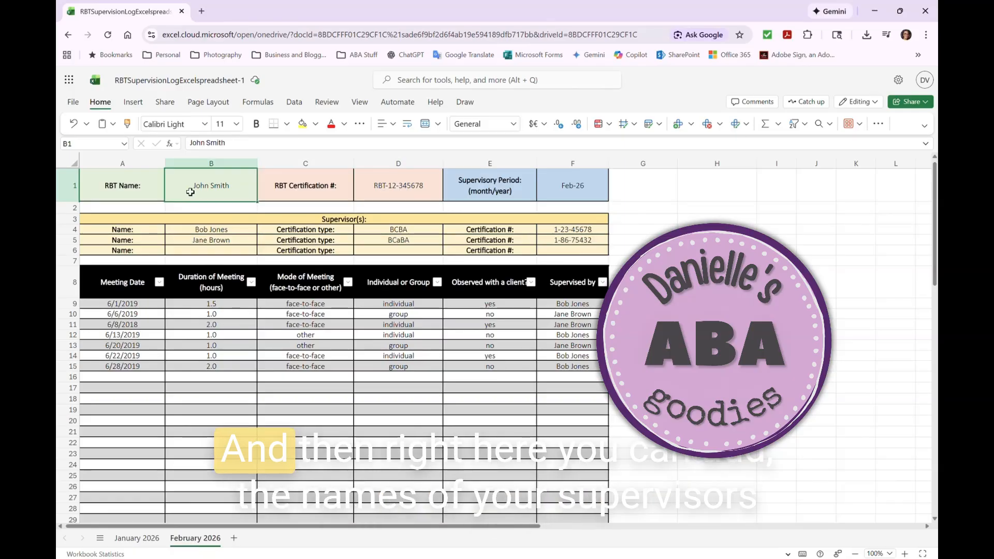
pyautogui.click(192, 232)
pyautogui.moveTo(191, 238); pyautogui.dragTo(192, 253)
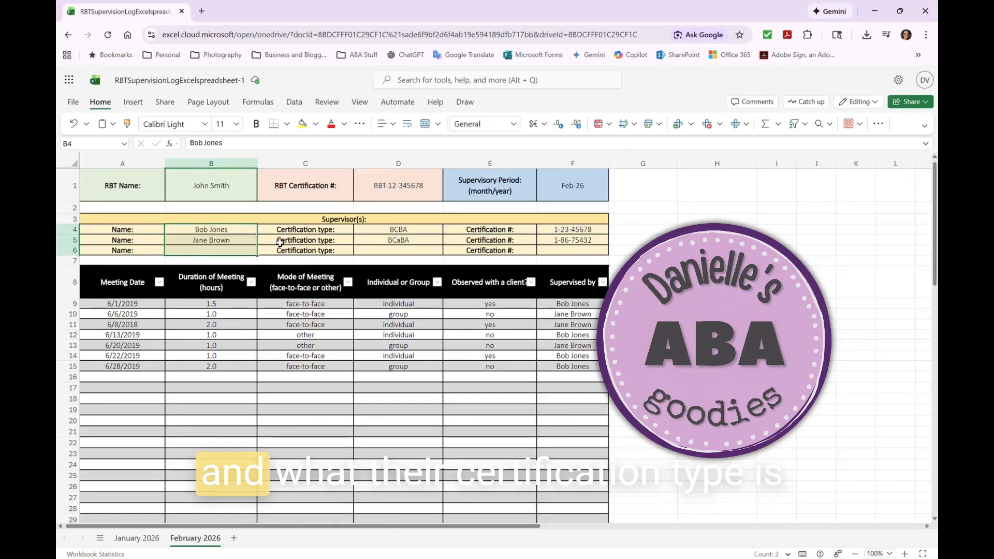
pyautogui.moveTo(398, 231); pyautogui.dragTo(400, 256)
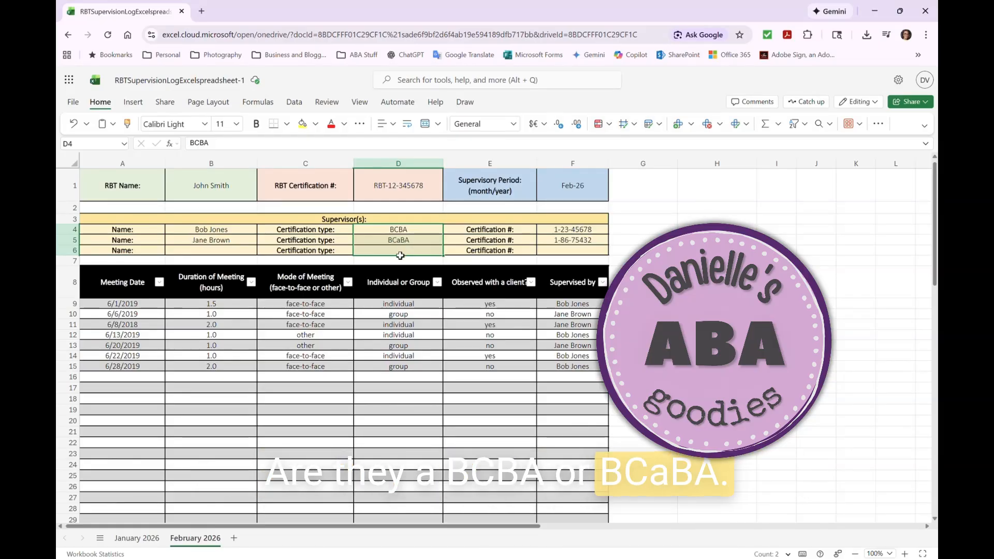
pyautogui.moveTo(572, 229); pyautogui.dragTo(587, 252)
pyautogui.click(717, 240)
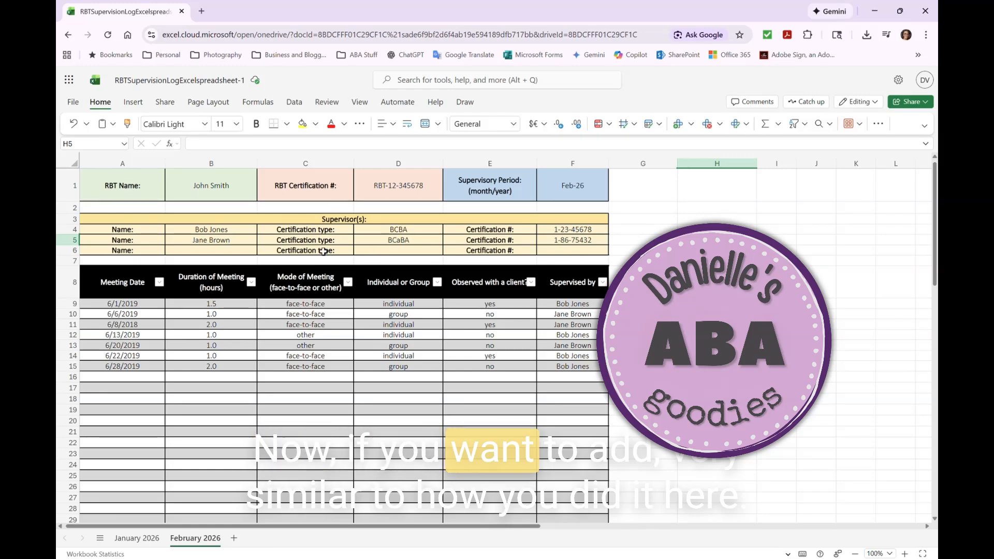
# Insert two rows above row 6 in the supervisor section of the February 2026 sheet
pyautogui.click(113, 253)
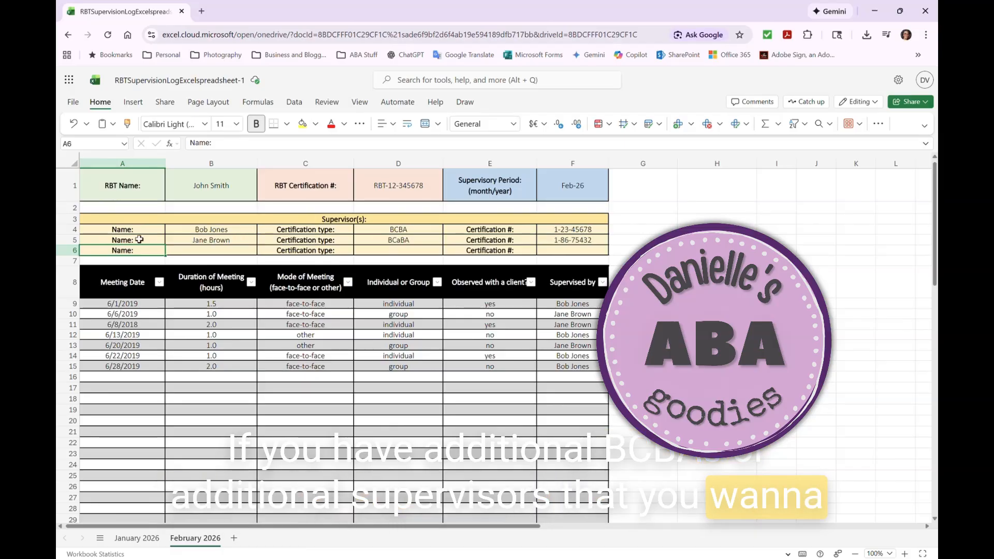
pyautogui.click(76, 259)
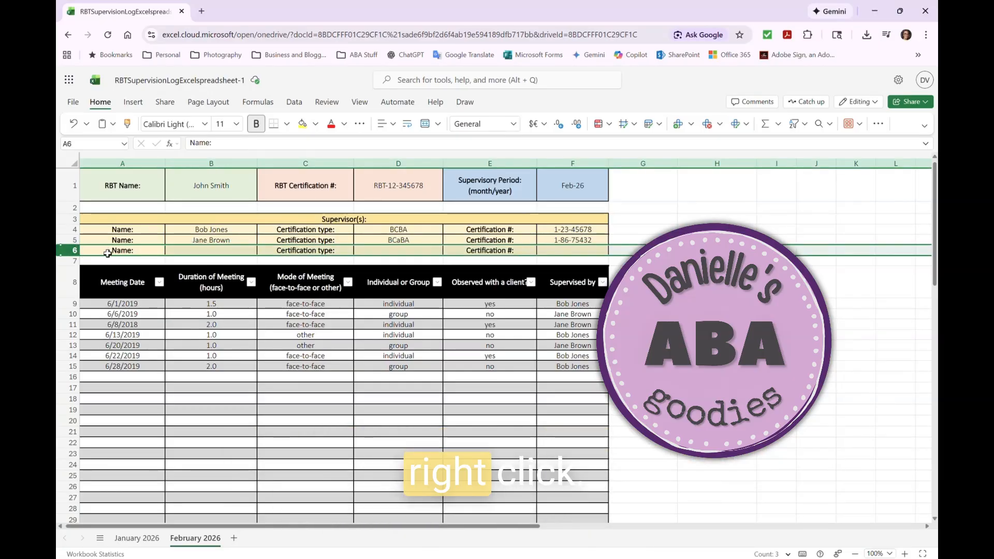
pyautogui.rightClick(107, 251)
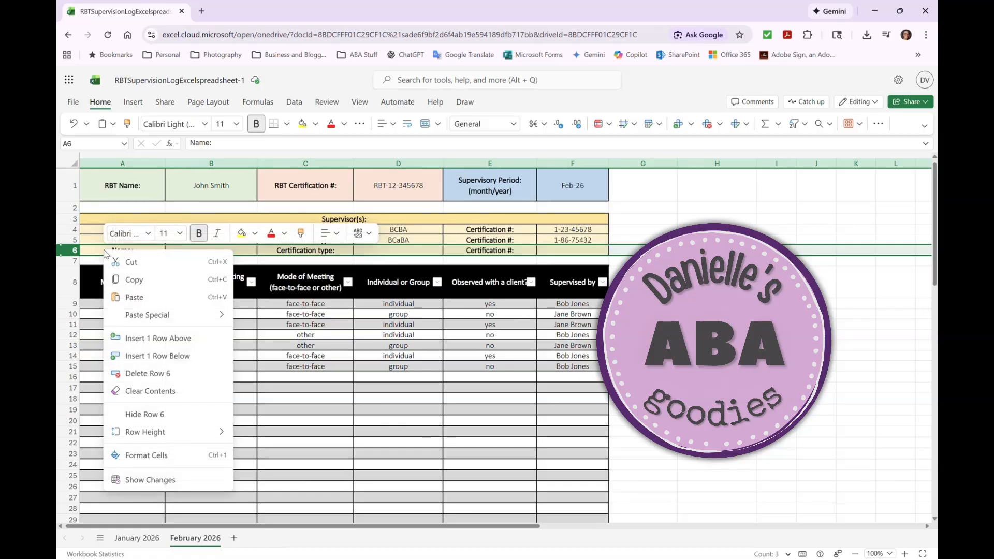
pyautogui.click(159, 338)
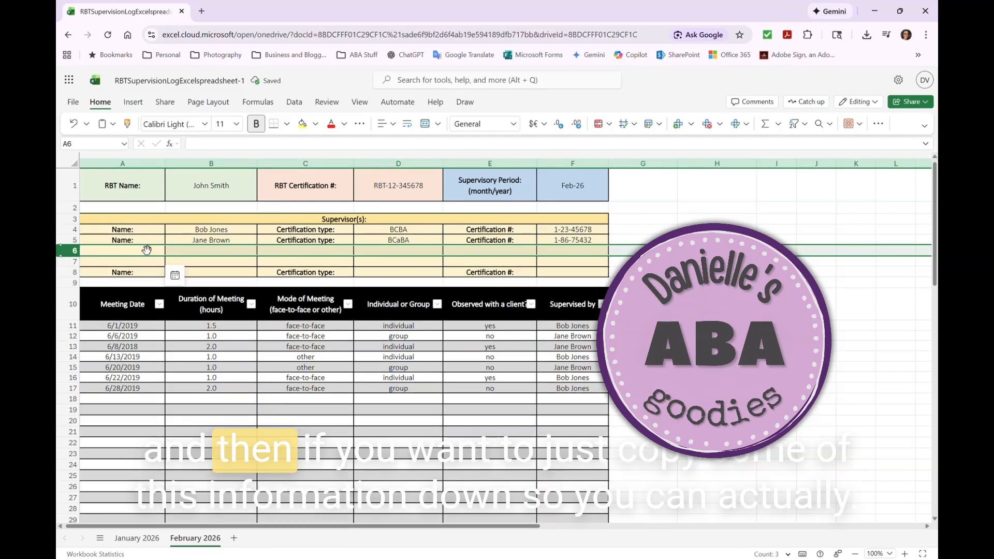
pyautogui.click(663, 231)
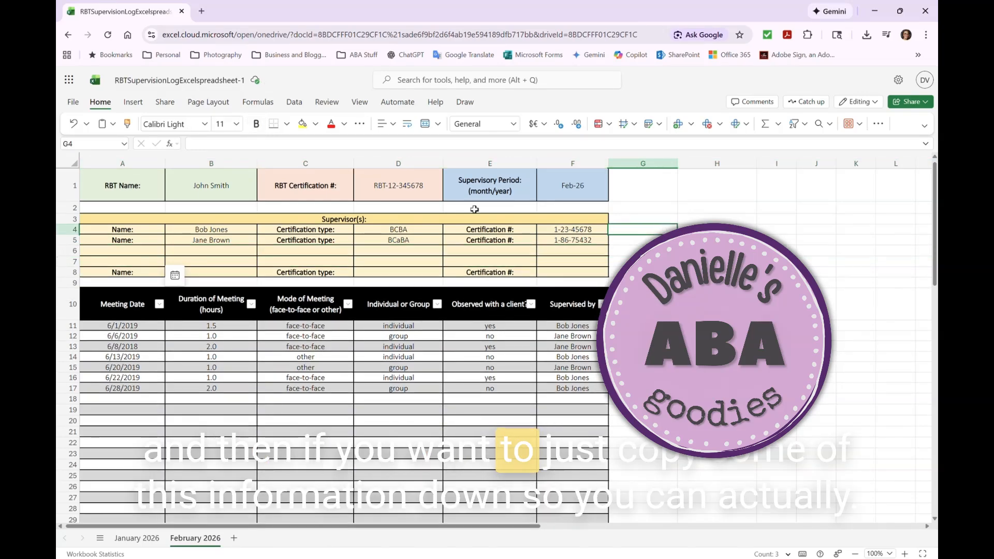
# Fill the Name, Certification type and Certification # labels from row 5 down into the new supervisor rows
pyautogui.click(160, 243)
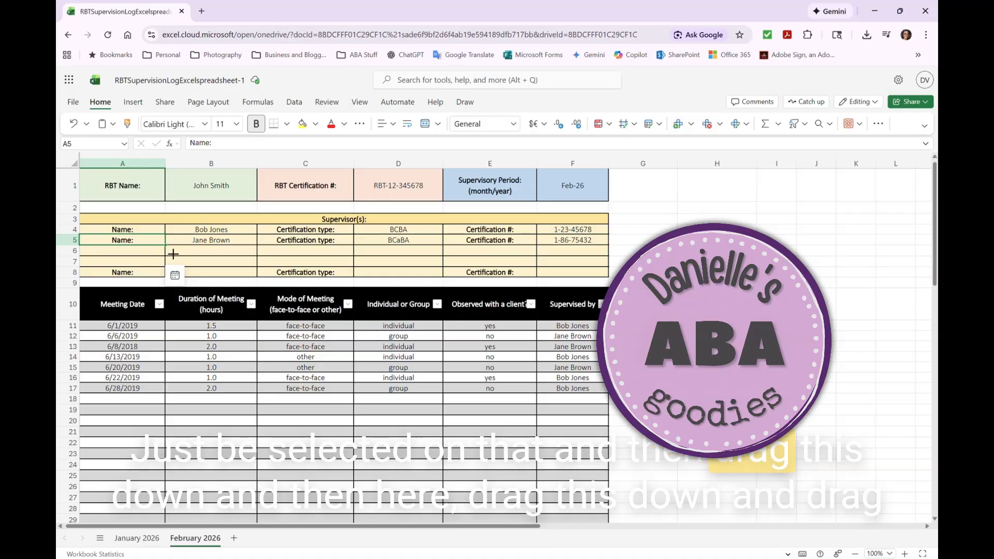
pyautogui.moveTo(174, 254); pyautogui.dragTo(171, 268)
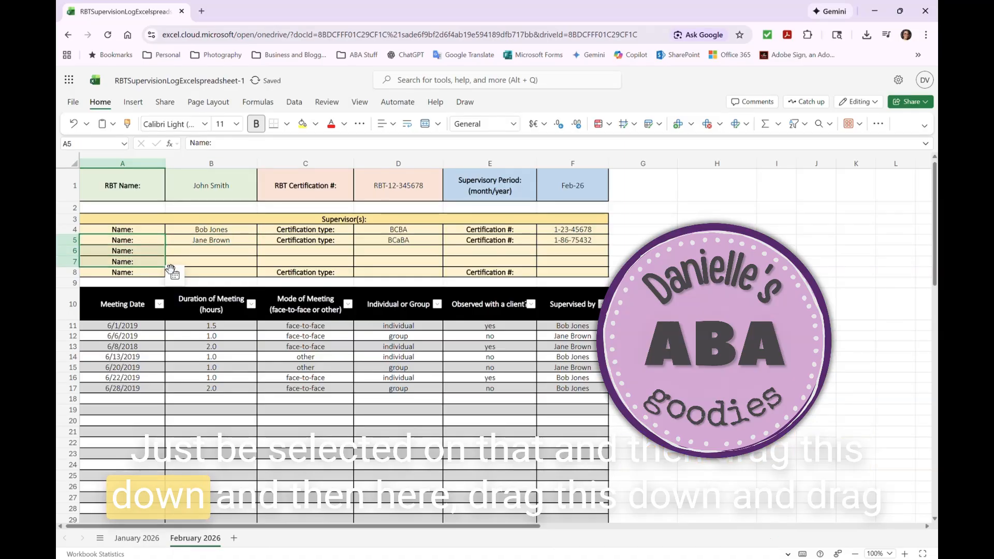
pyautogui.click(305, 242)
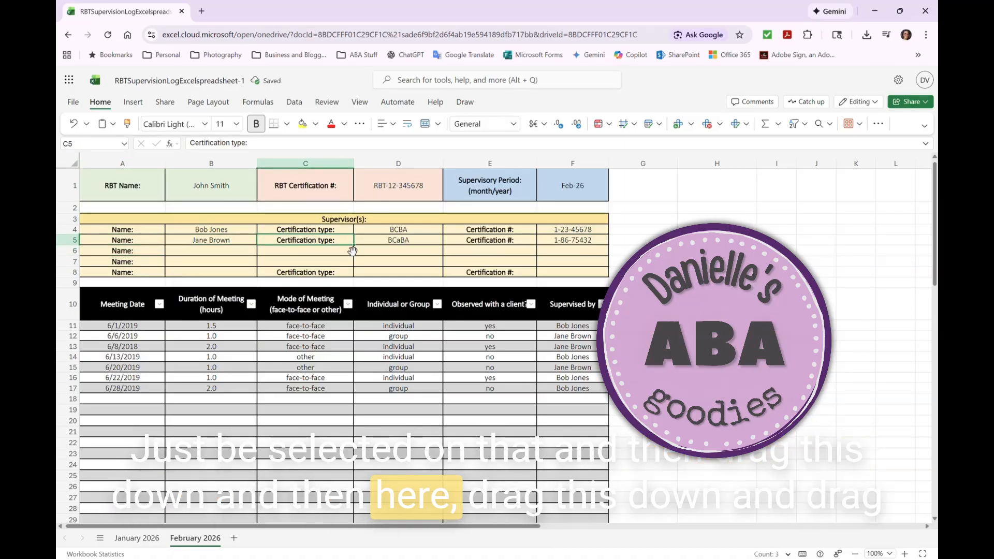
pyautogui.moveTo(354, 251); pyautogui.dragTo(359, 275)
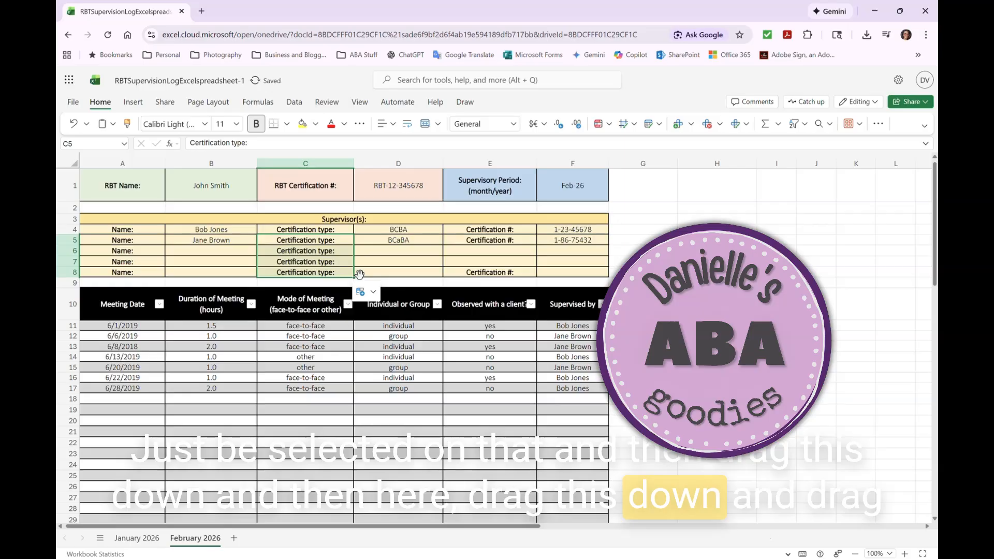
pyautogui.click(512, 241)
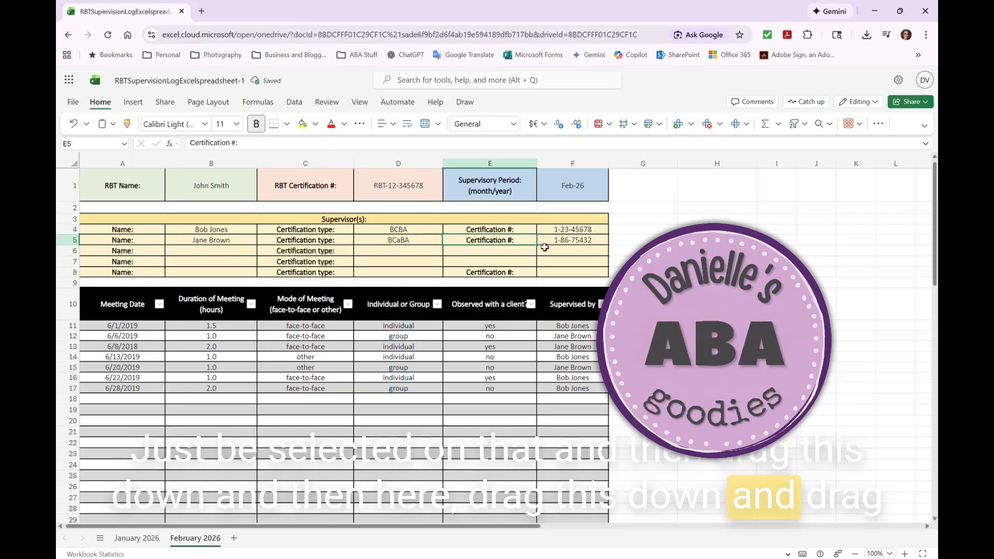
pyautogui.moveTo(538, 244); pyautogui.dragTo(540, 274)
pyautogui.click(658, 251)
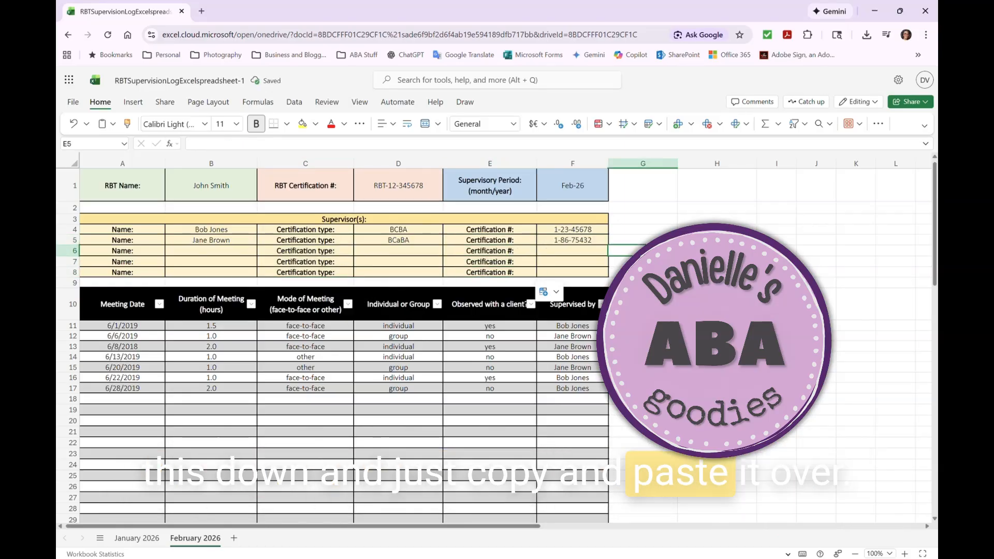
# Enter the contact e-mail address in cell H9 beside the supervision log
pyautogui.click(253, 251)
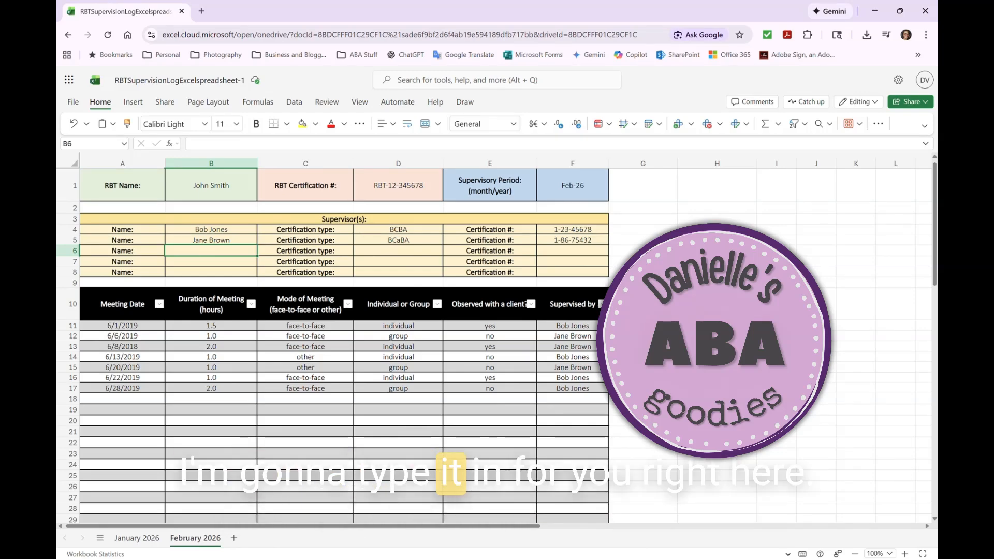
pyautogui.click(717, 282)
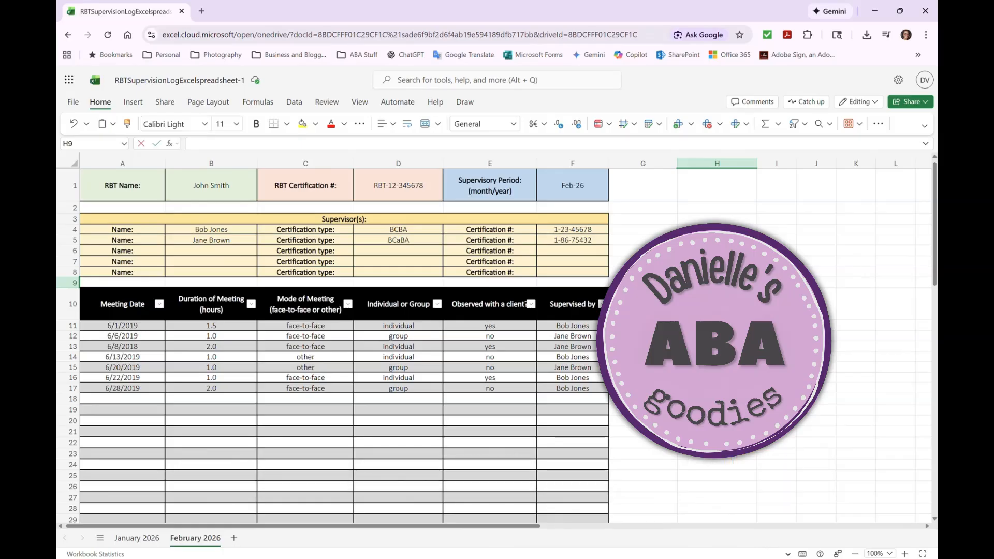
pyautogui.click(817, 325)
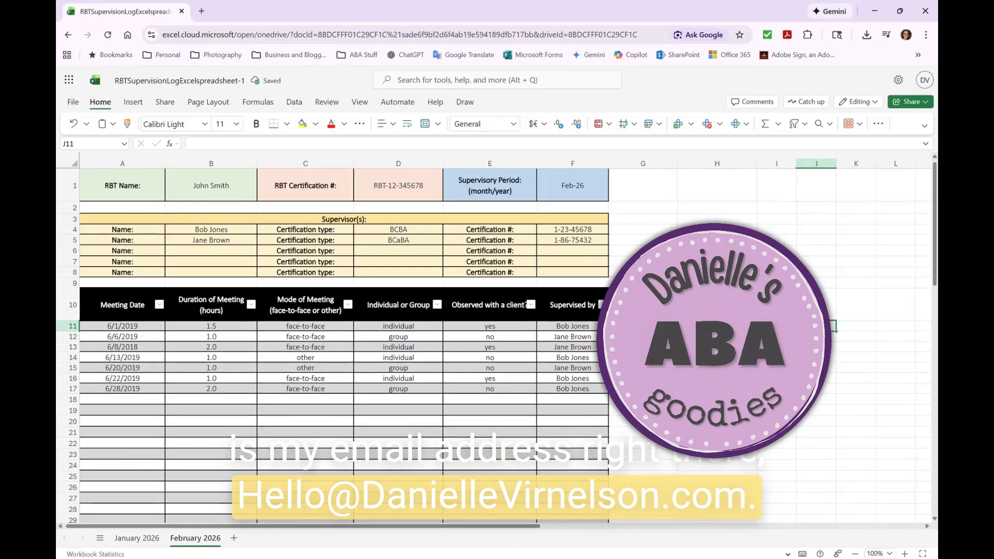